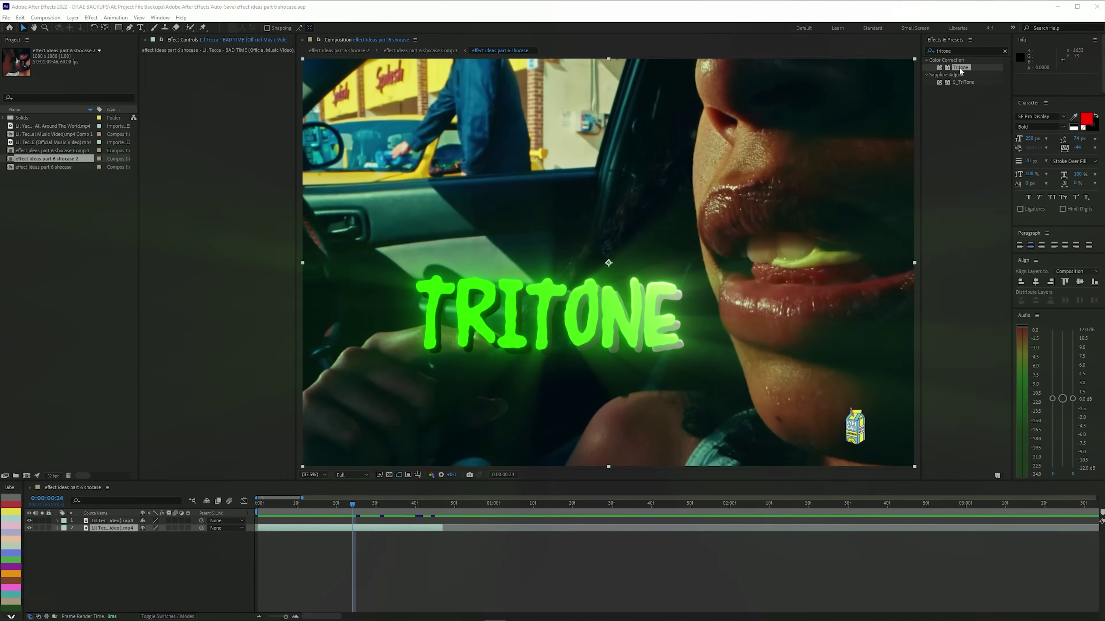
- Apply the Tritone effect to the second video layer in the timeline
left_click_drag(959, 66, 879, 166)
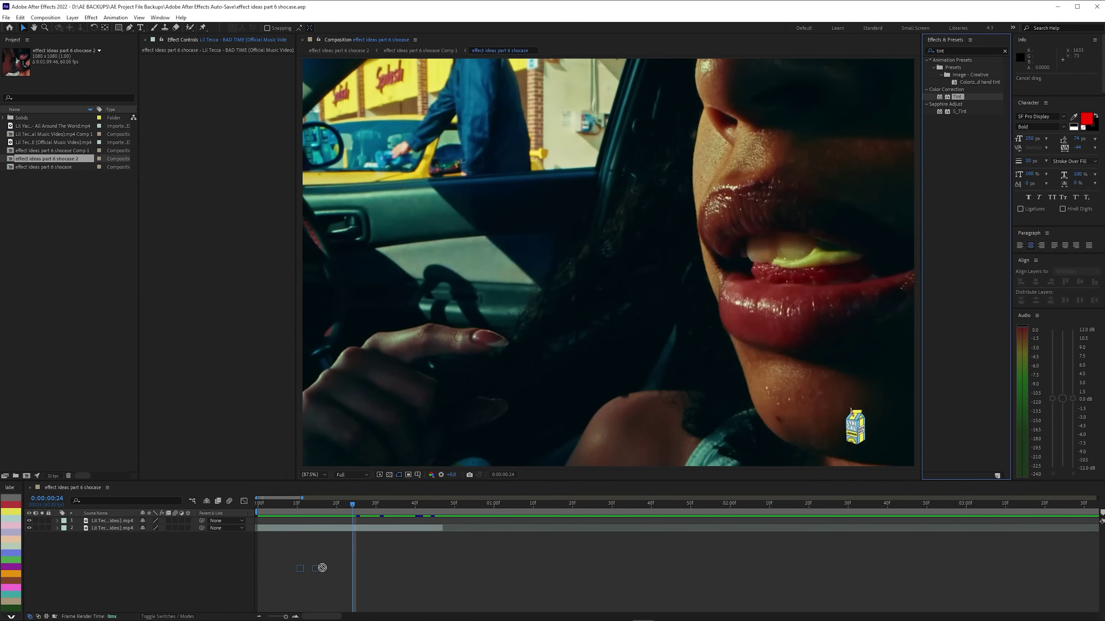
left_click_drag(957, 96, 337, 528)
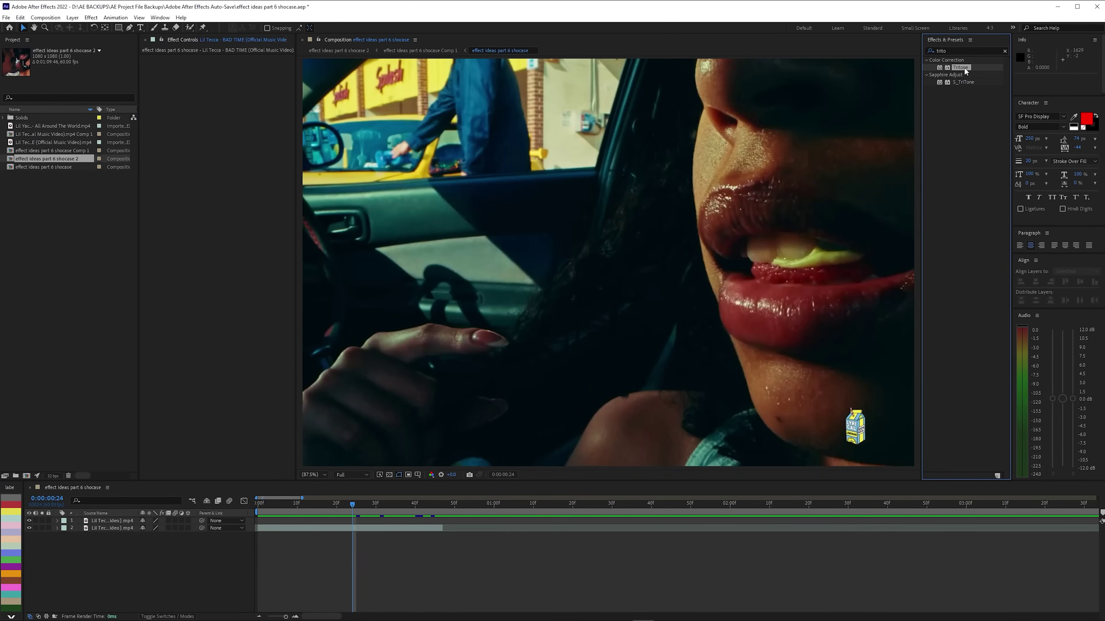
left_click_drag(960, 67, 346, 526)
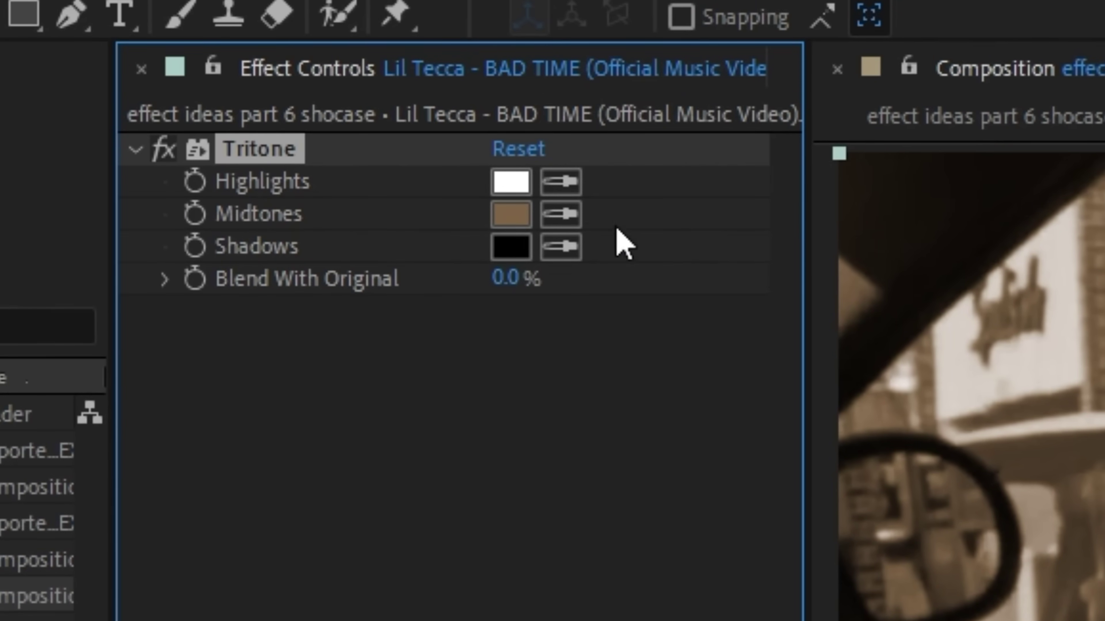
- Set the Tritone highlights to bright green and the midtones to light blue (00B4FF)
left_click(512, 183)
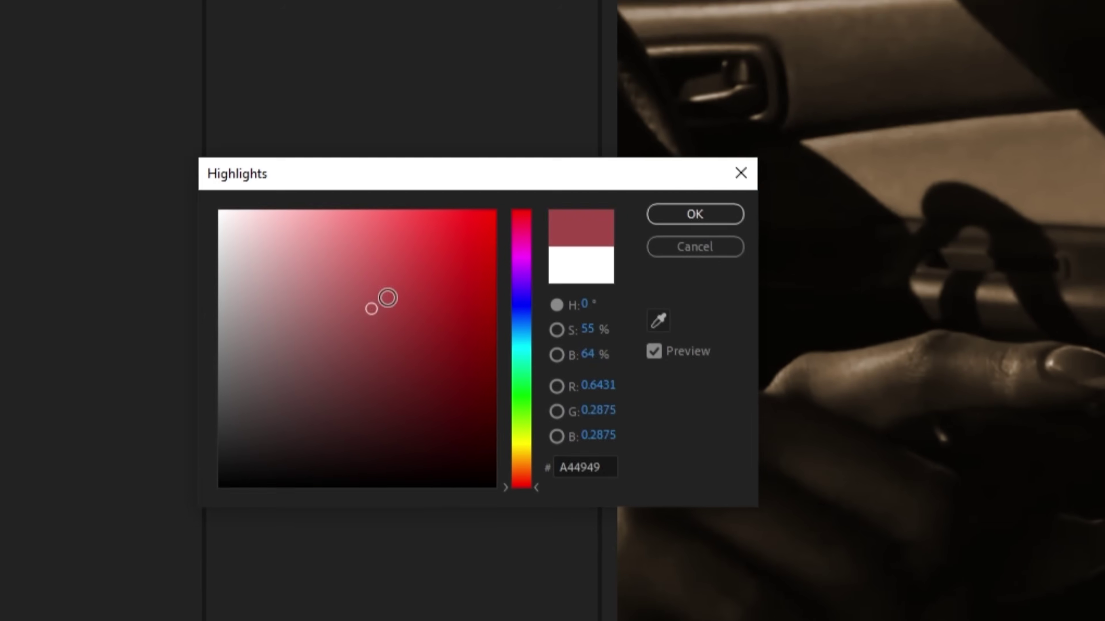
left_click_drag(387, 297, 516, 383)
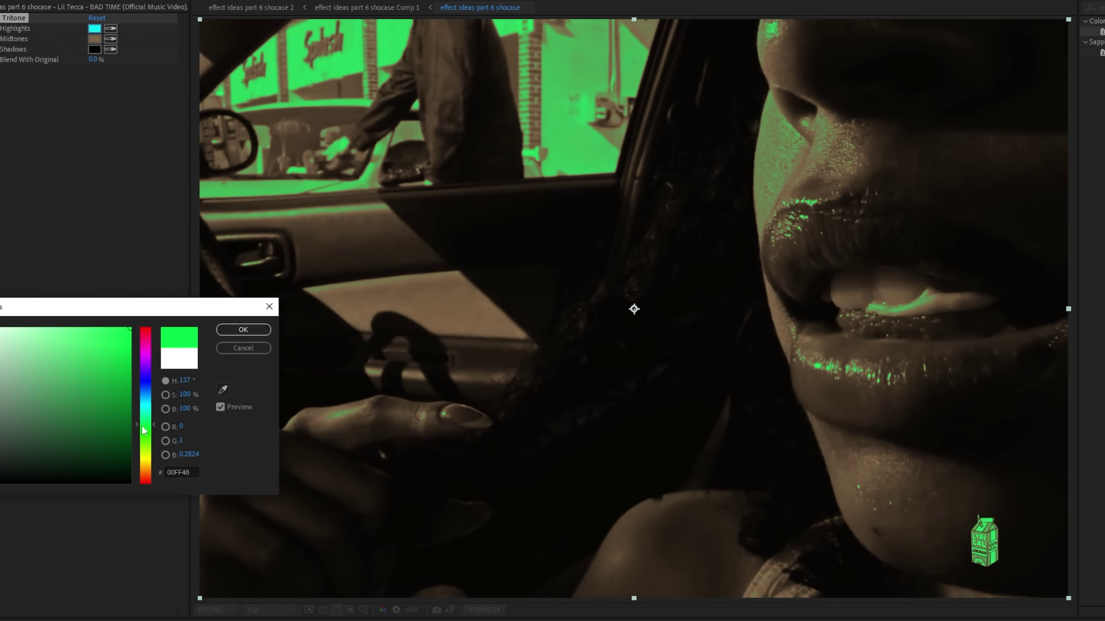
left_click_drag(141, 426, 141, 438)
key("Return")
left_click(94, 39)
left_click(130, 329)
left_click_drag(145, 344, 145, 400)
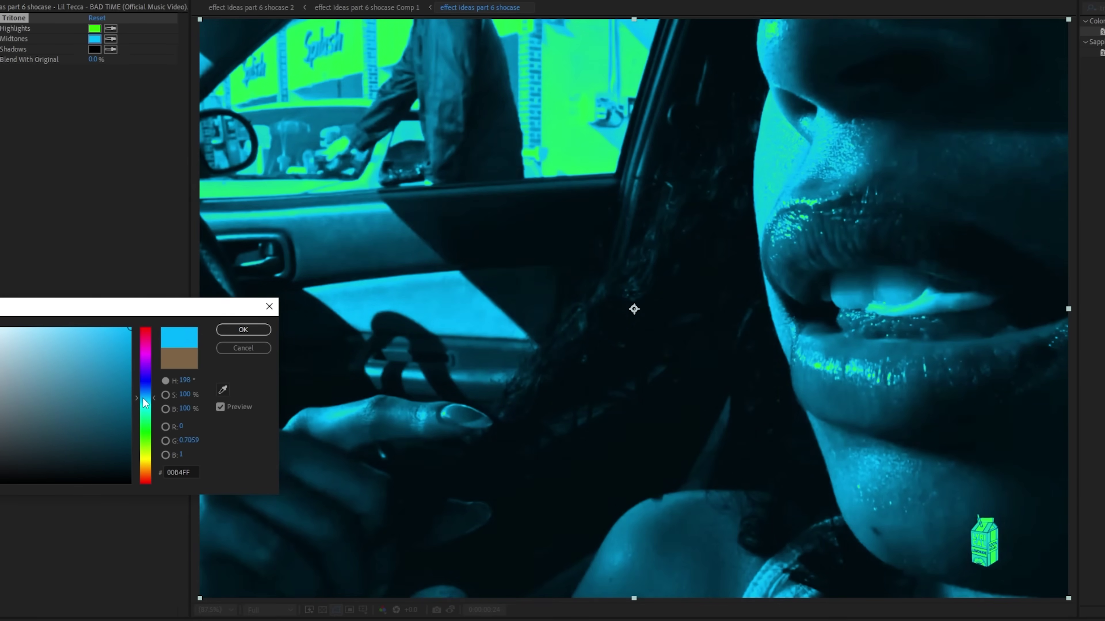
left_click(242, 329)
left_click(94, 50)
left_click(130, 329)
left_click_drag(146, 418, 148, 355)
left_click(243, 348)
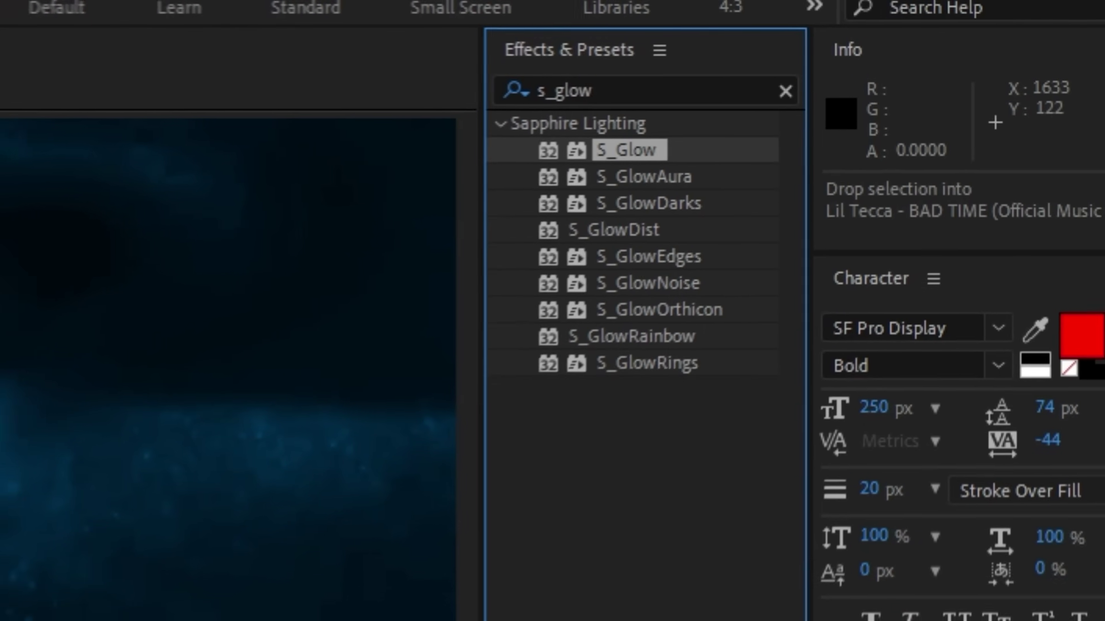
- Add the S_Glow effect to the second video layer on top of Tritone
left_click_drag(619, 152, 326, 526)
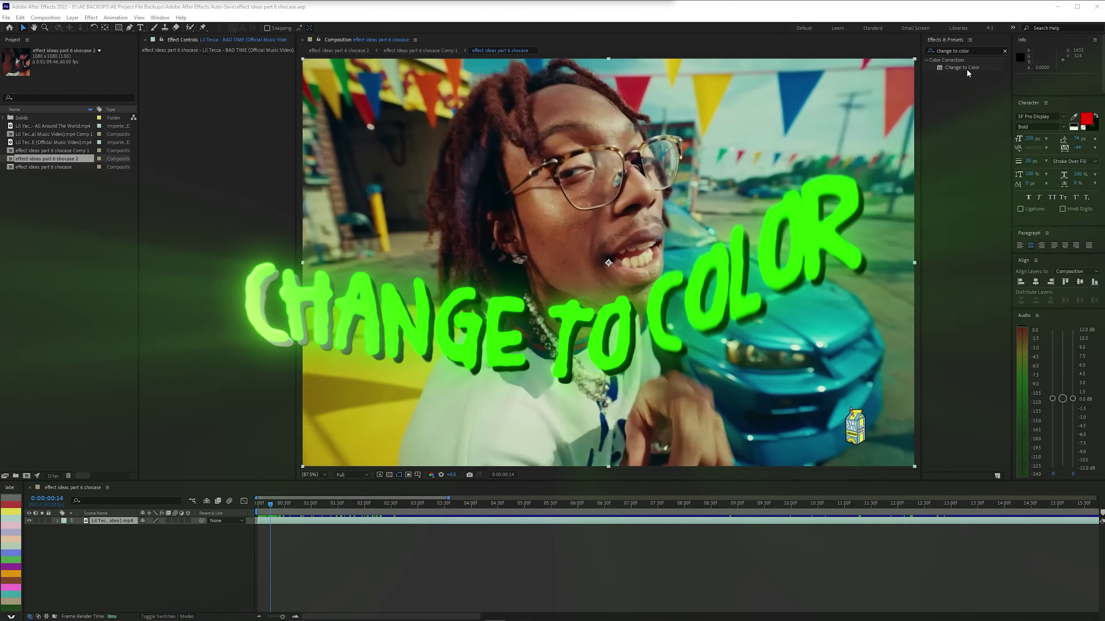
- Apply the Change to Color effect to the video layer and sample the blue car's hood as the From color
left_click_drag(966, 68, 289, 522)
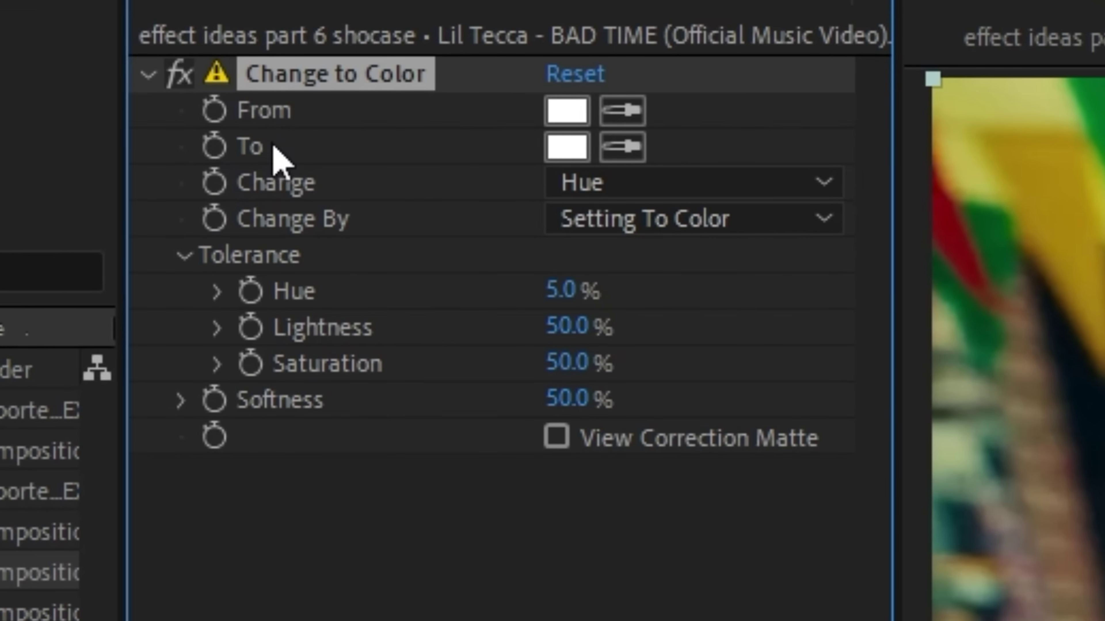
left_click(622, 110)
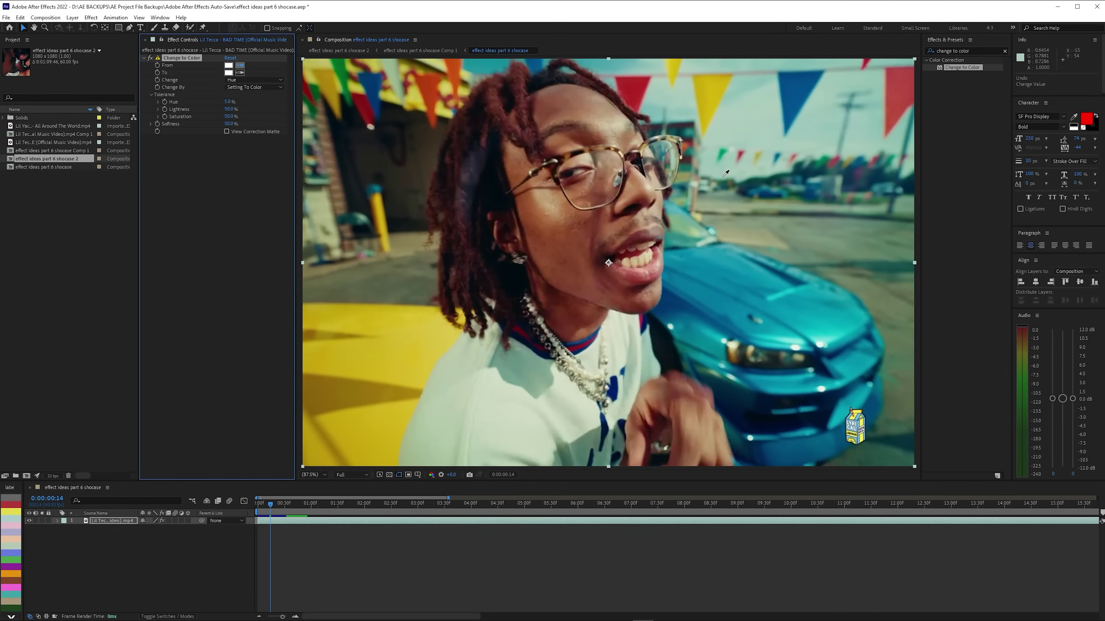
left_click(720, 294)
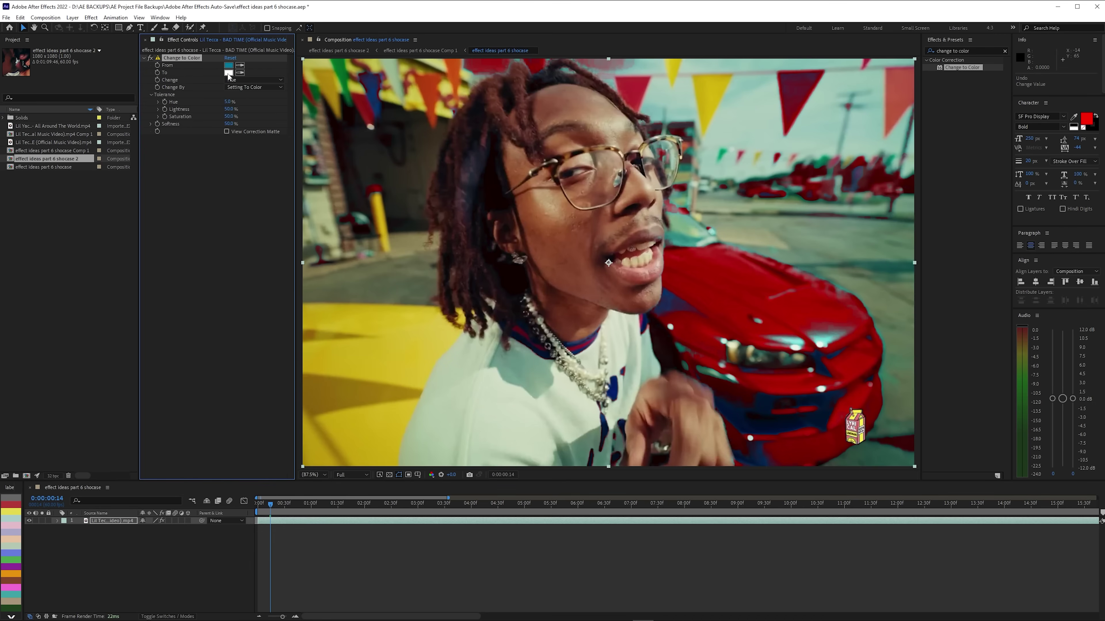
- Set the To color of Change to Color to bright green (30FF00) and adjust the hue tolerance
left_click(228, 73)
left_click_drag(225, 291, 265, 356)
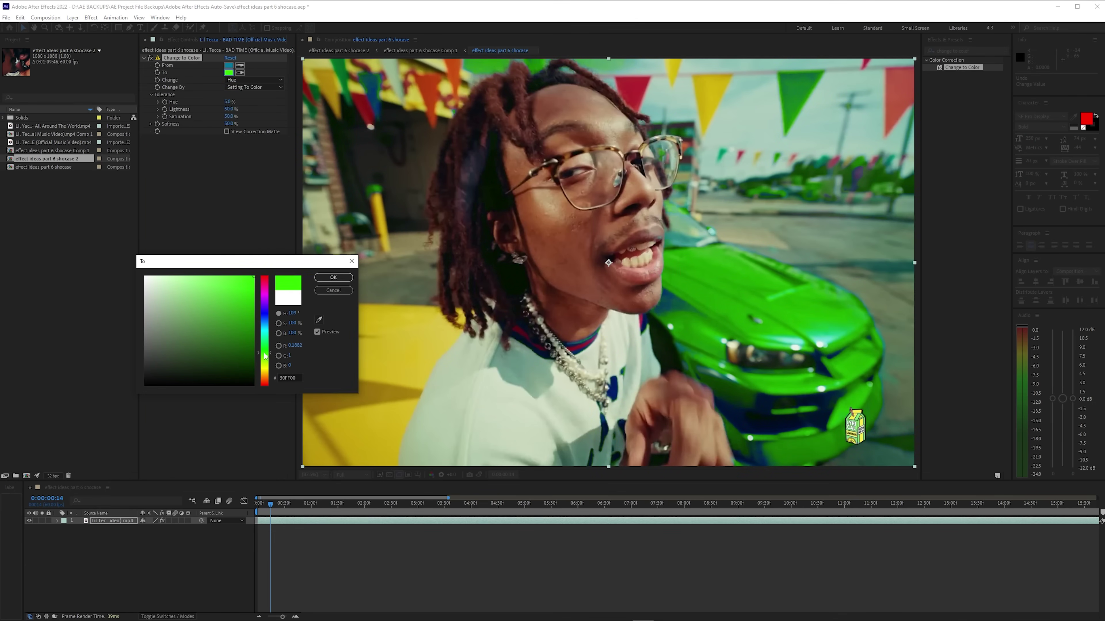
left_click(336, 278)
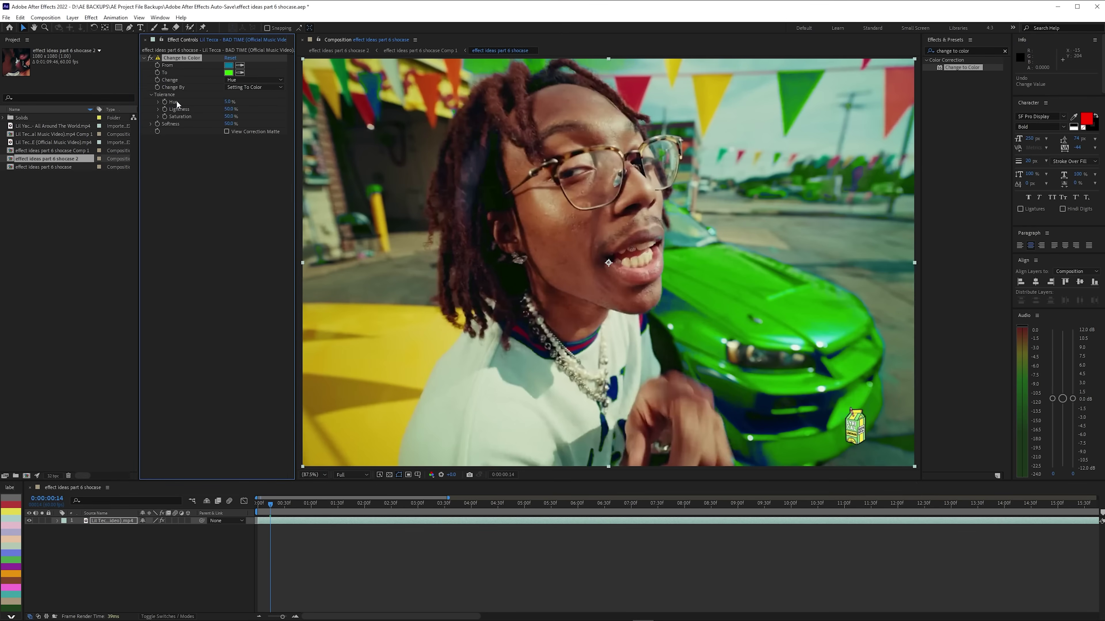
left_click_drag(226, 103, 231, 101)
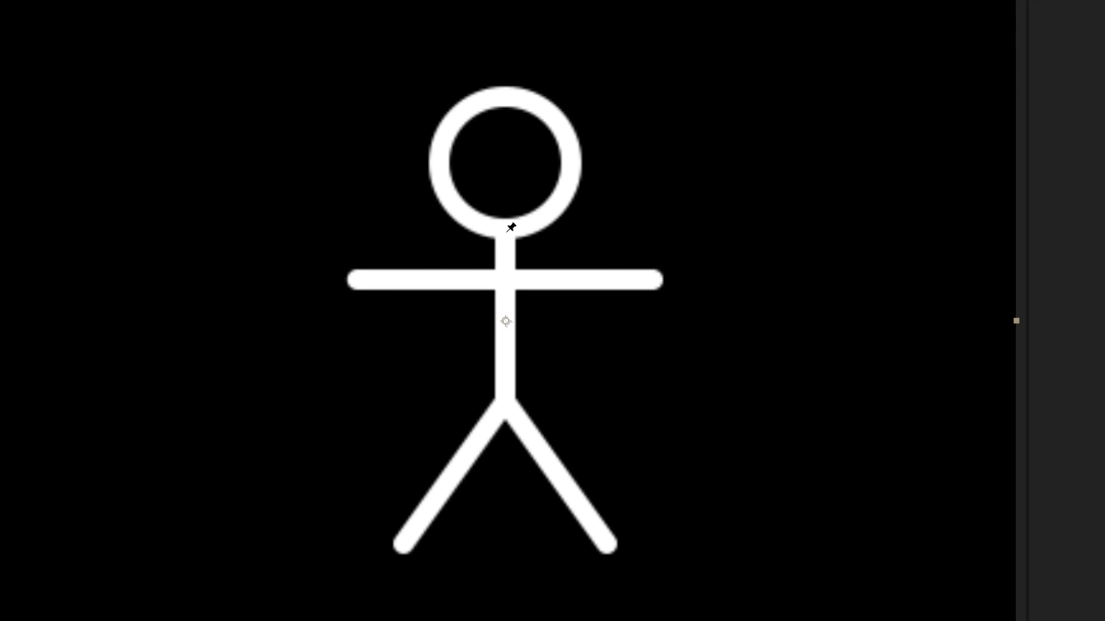
- Place puppet pins around the stick figure's head, on its upper edge and on both sides
left_click(513, 100)
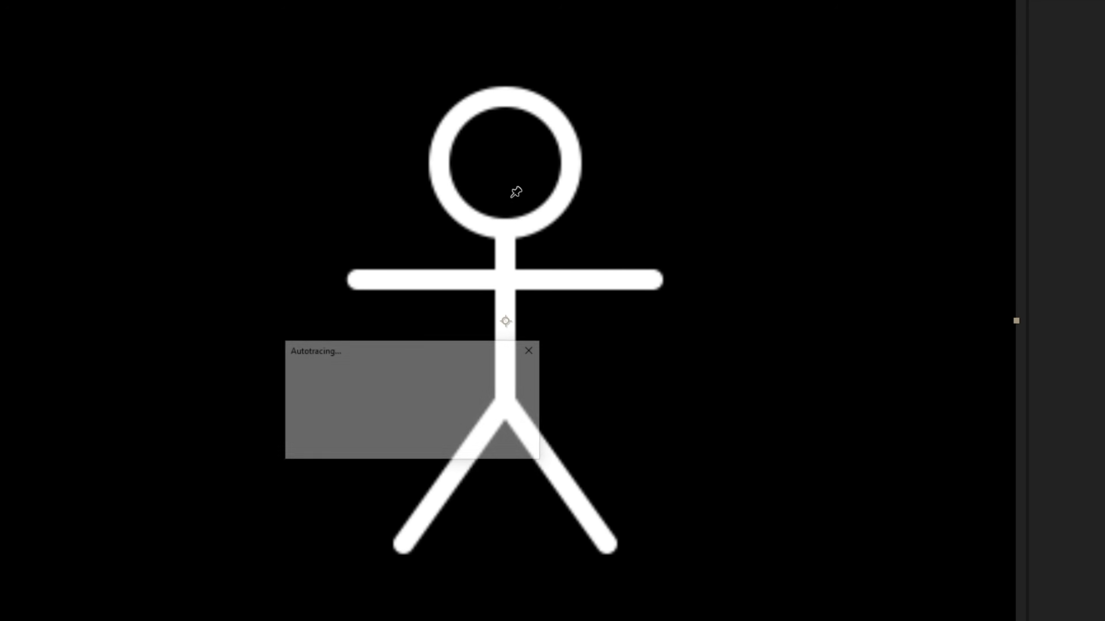
left_click(438, 159)
left_click(566, 165)
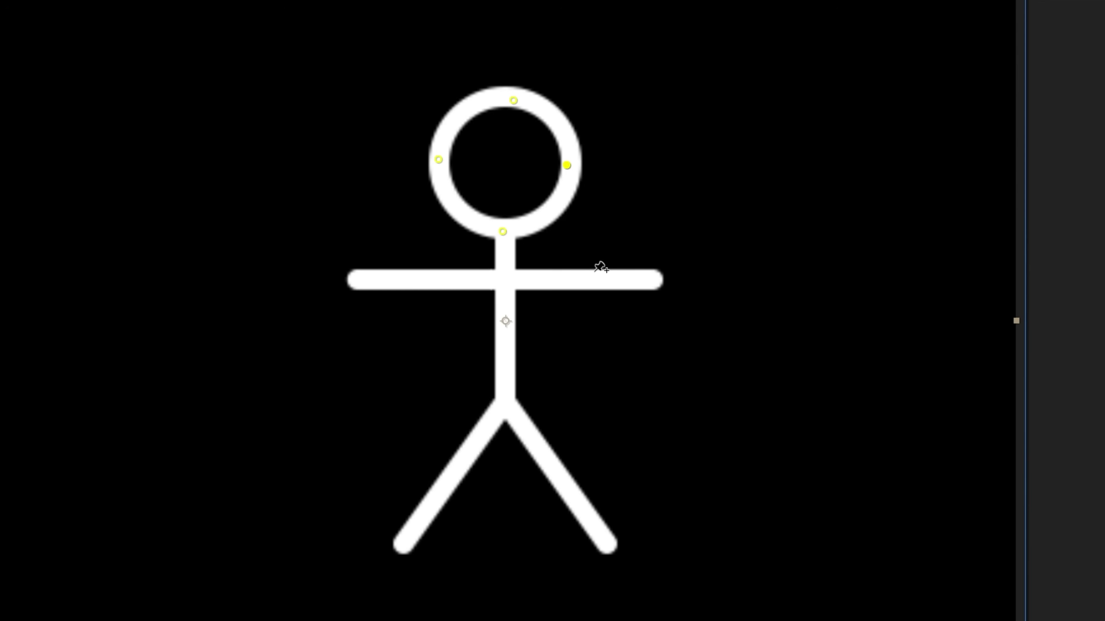
- Place puppet pins along the stick figure's torso and arms, and on its hands, feet and hip
left_click(502, 284)
left_click(504, 355)
left_click(582, 284)
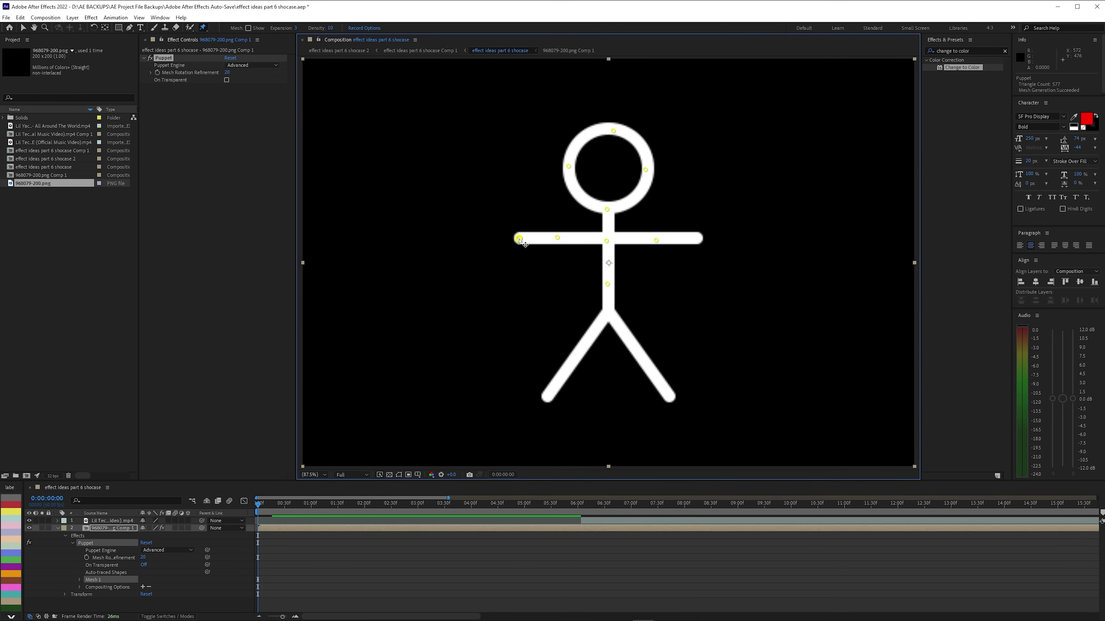
left_click(697, 240)
left_click(548, 398)
left_click(669, 398)
left_click(608, 313)
key("v")
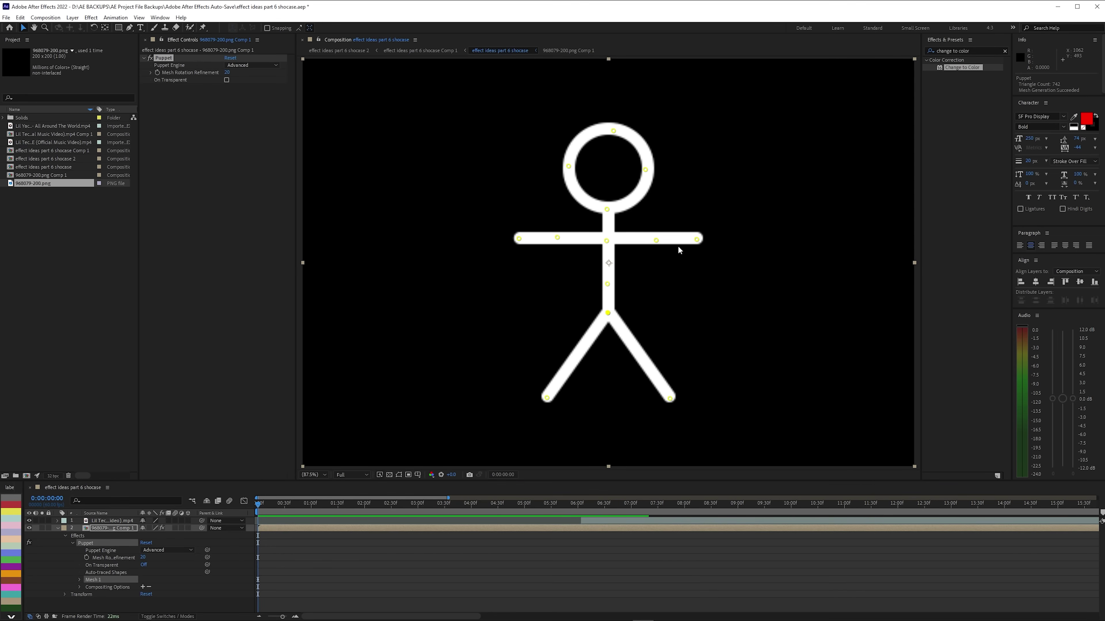
- Try moving the hand and foot puppet pins to test how the limbs bend, undoing each move
left_click_drag(696, 238, 686, 211)
left_click_drag(781, 270, 668, 259)
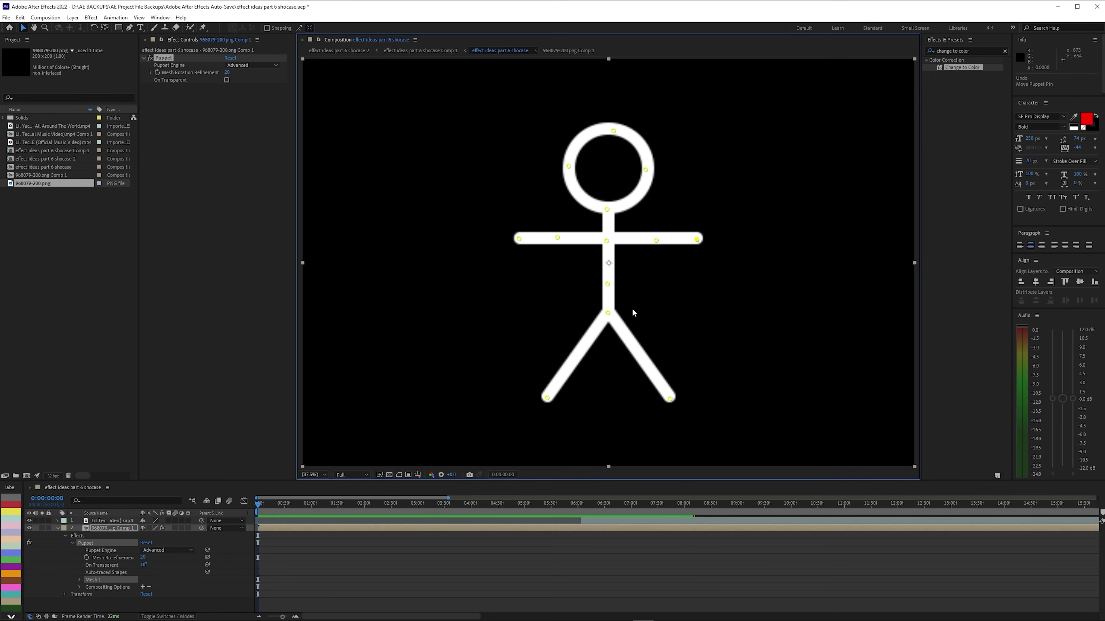
mouse_move(670, 398)
left_mouse_down()
mouse_move(674, 351)
mouse_move(687, 345)
mouse_move(651, 398)
left_mouse_up()
key("ctrl+z")
left_click_drag(546, 398, 527, 398)
key("ctrl+z")
- Reveal the keyframed position properties of all puppet pins in the timeline and look through them
left_click(80, 580)
key("u")
key("u")
scroll(282, 548, "down", 5)
scroll(281, 549, "up", 6)
scroll(278, 551, "down", 6)
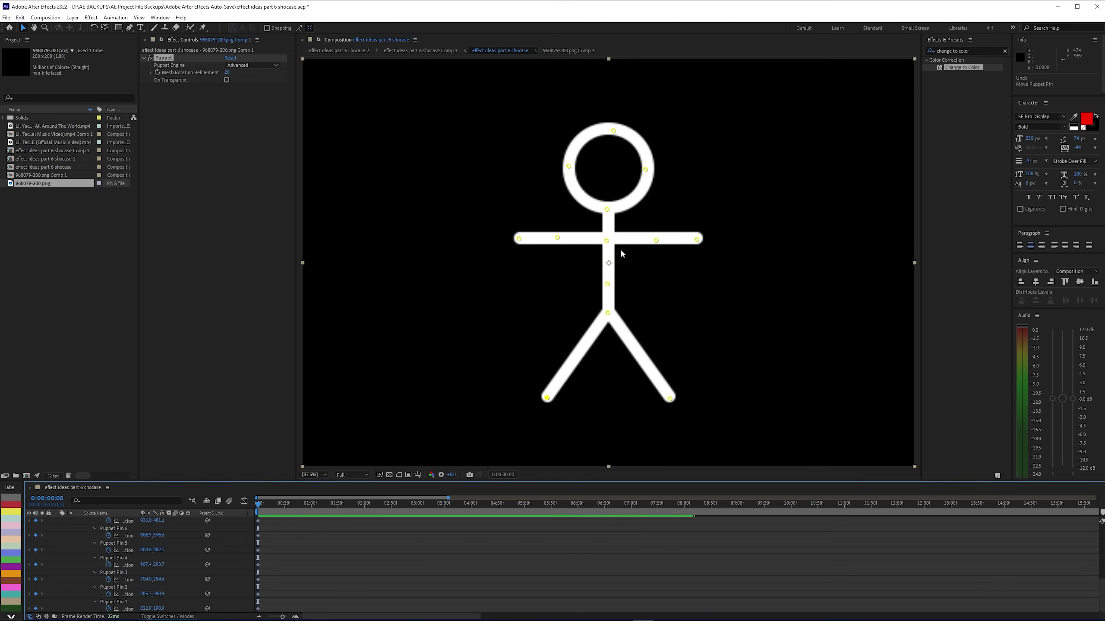
- At 0:00:00:41, repose the stick figure by raising one hand, lowering the other and shifting both feet, then return the playhead to the start
key("space")
left_click_drag(697, 239, 687, 203)
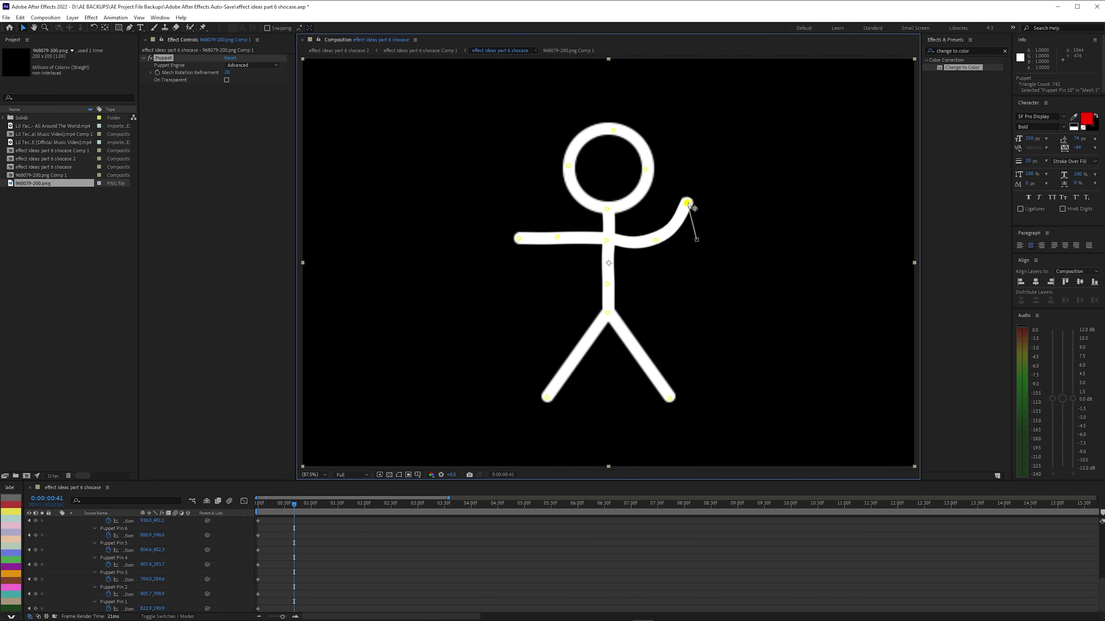
left_click_drag(547, 398, 509, 347)
left_click_drag(669, 399, 644, 398)
left_click_drag(518, 238, 526, 272)
left_click_drag(294, 503, 227, 515)
left_click(243, 515)
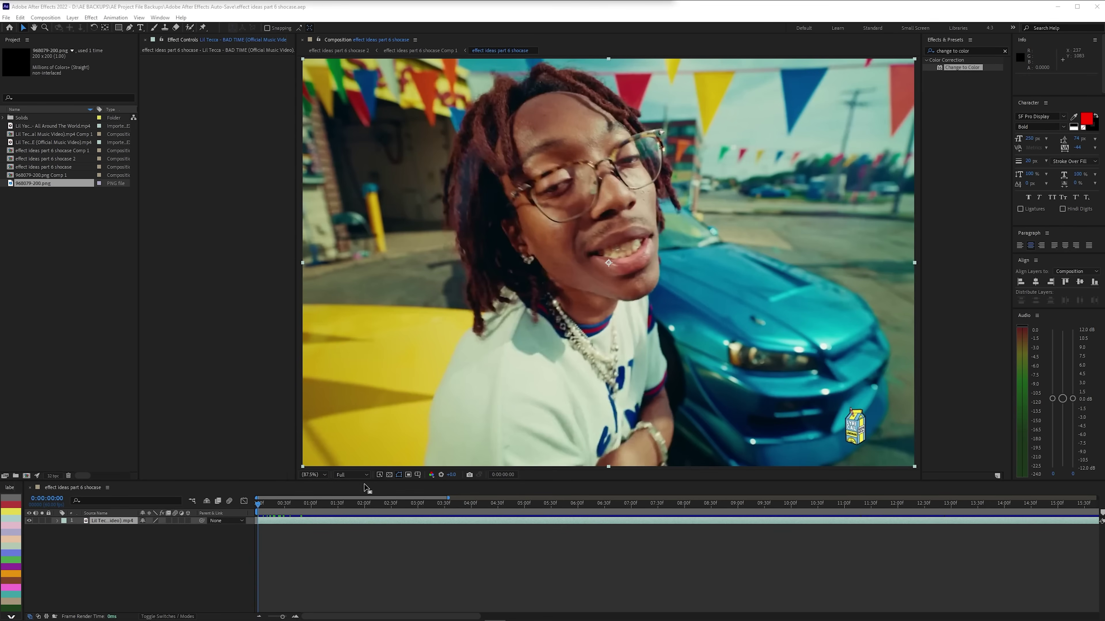
- Duplicate the video layer and apply the Fill effect to the upper copy
left_click(327, 523)
key("ctrl+d")
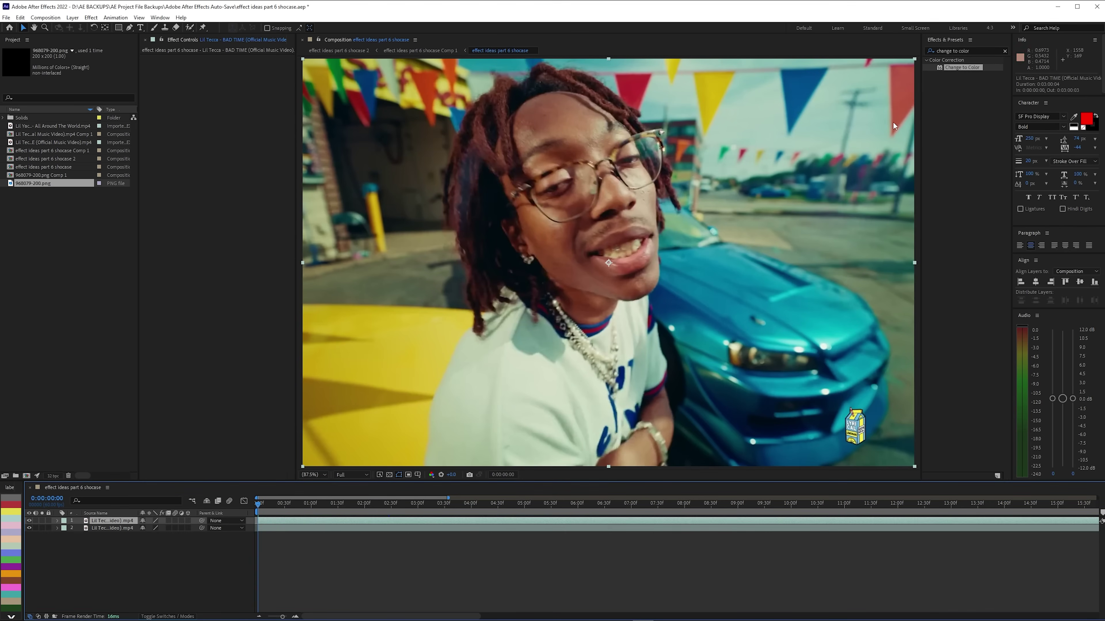
left_click(974, 51)
type("fill")
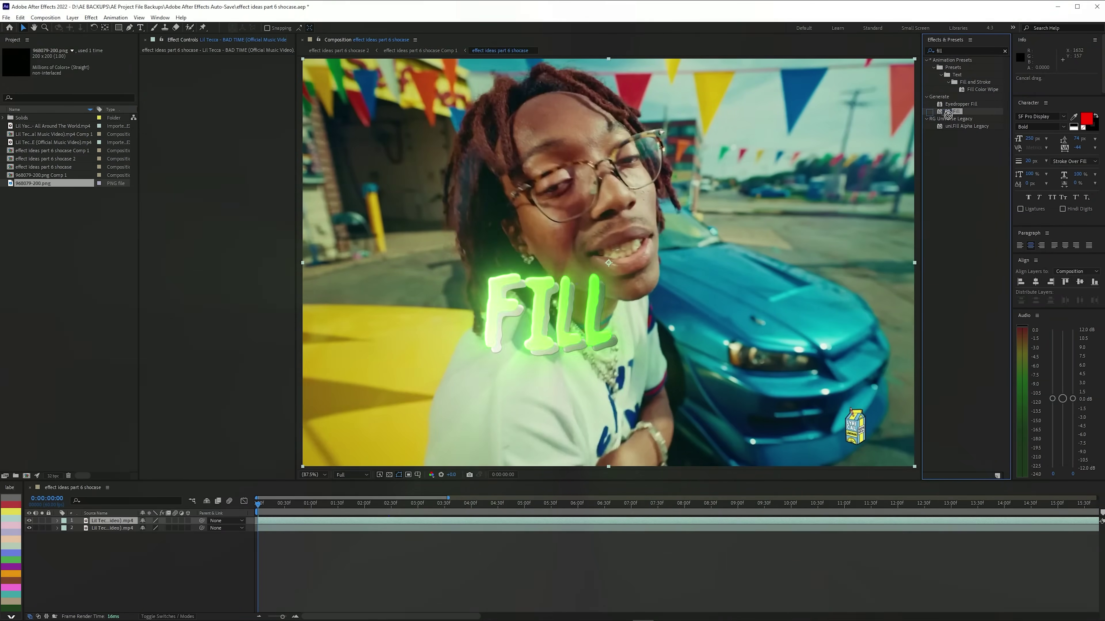
left_click_drag(957, 112, 280, 522)
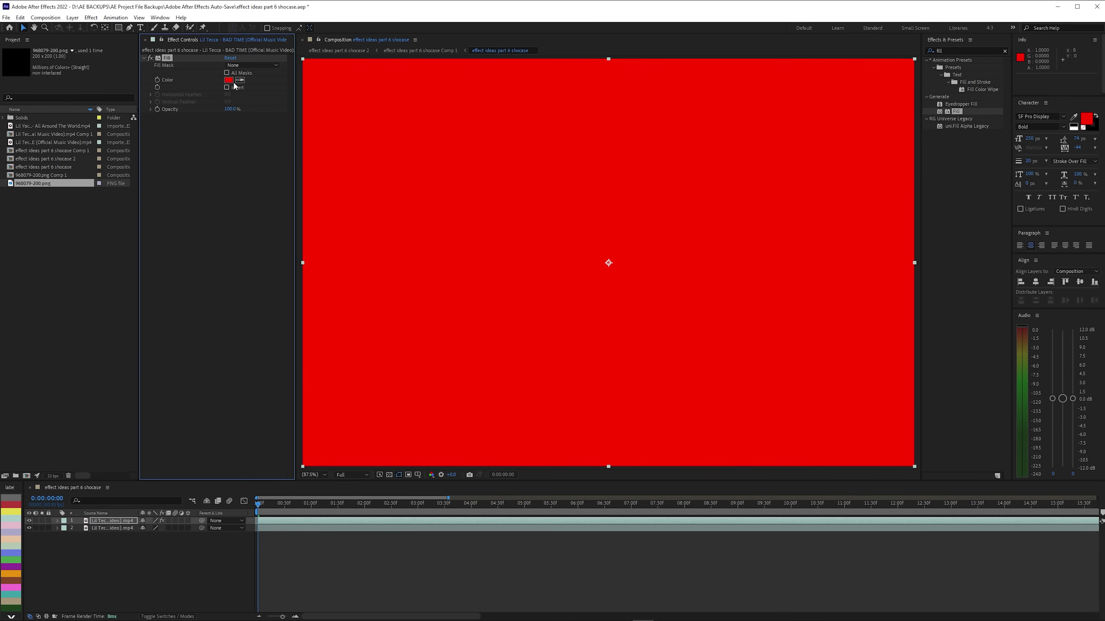
left_click(229, 80)
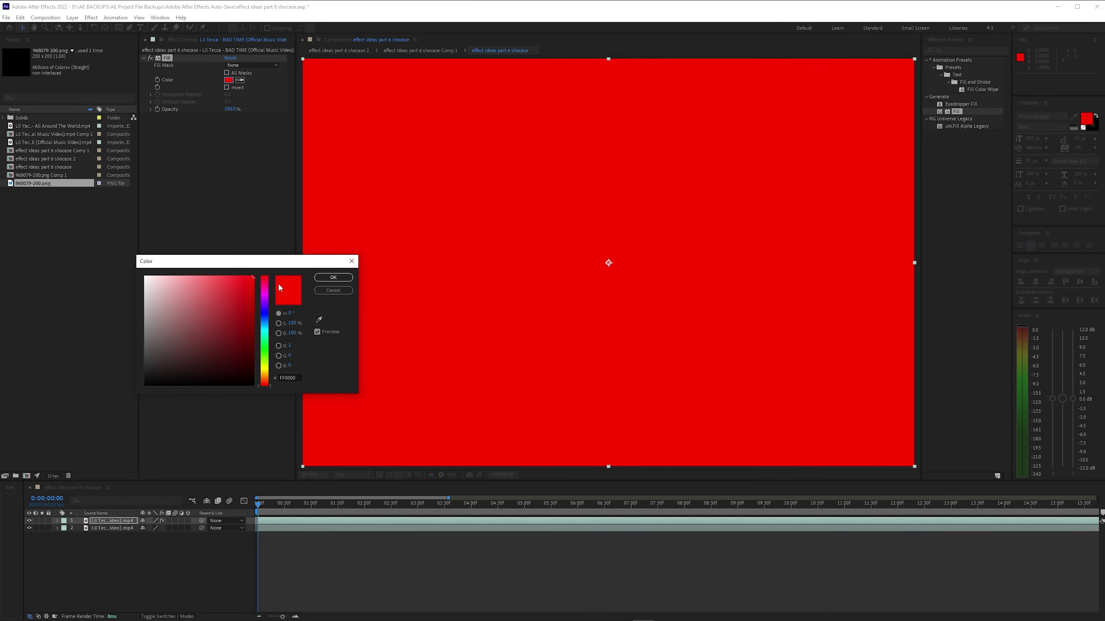
left_click(264, 355)
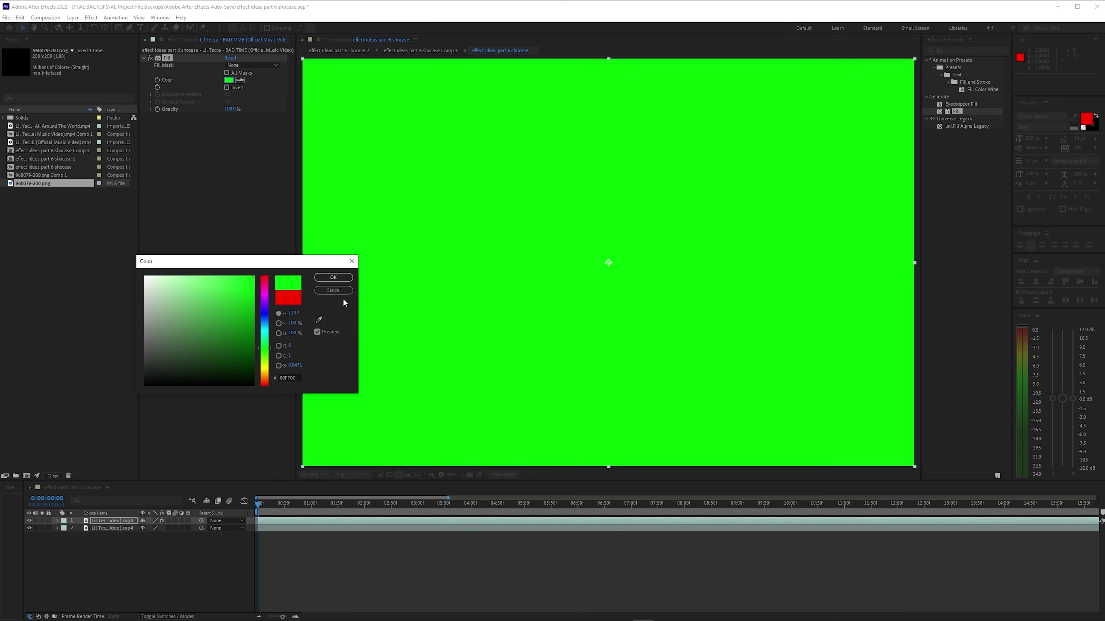
left_click(334, 290)
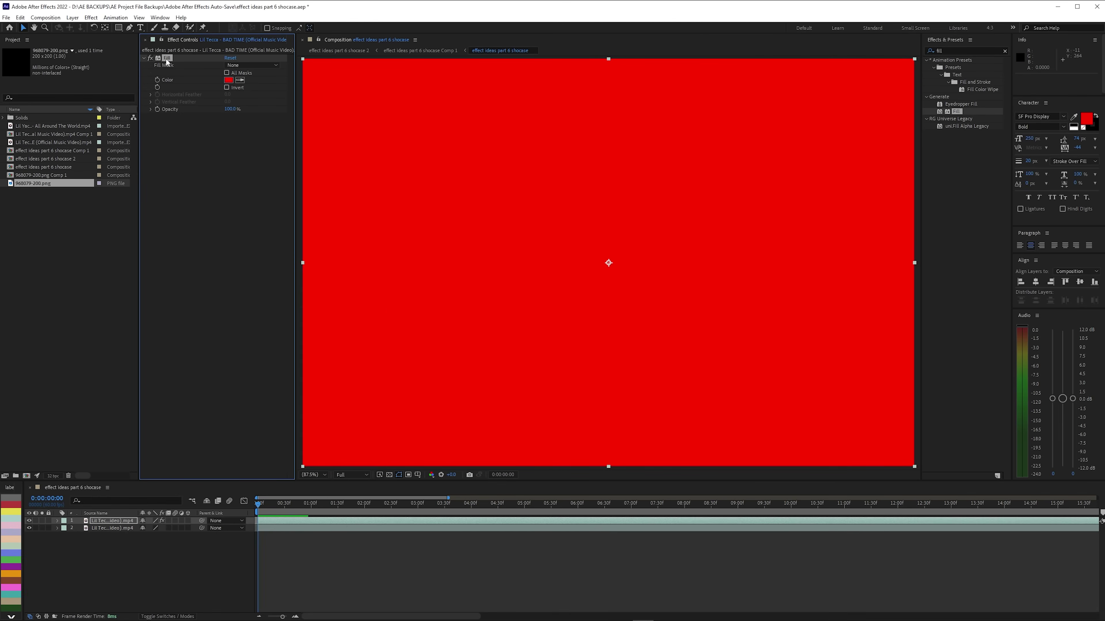
- Remove the Fill effect and delete the duplicated video layer
key("Delete")
left_click(273, 520)
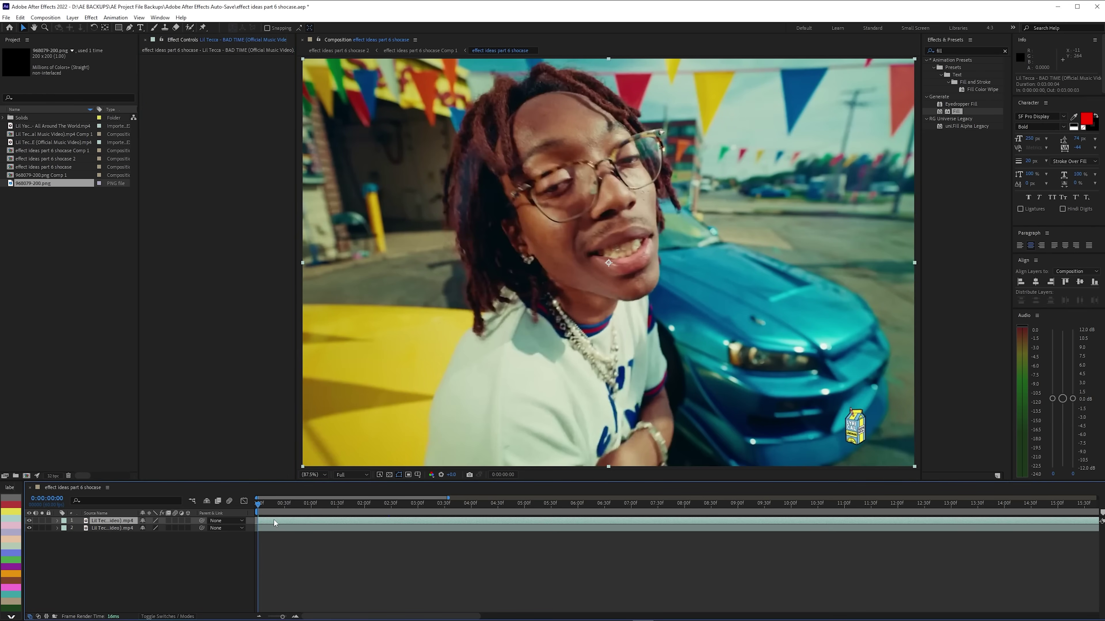
key("Delete")
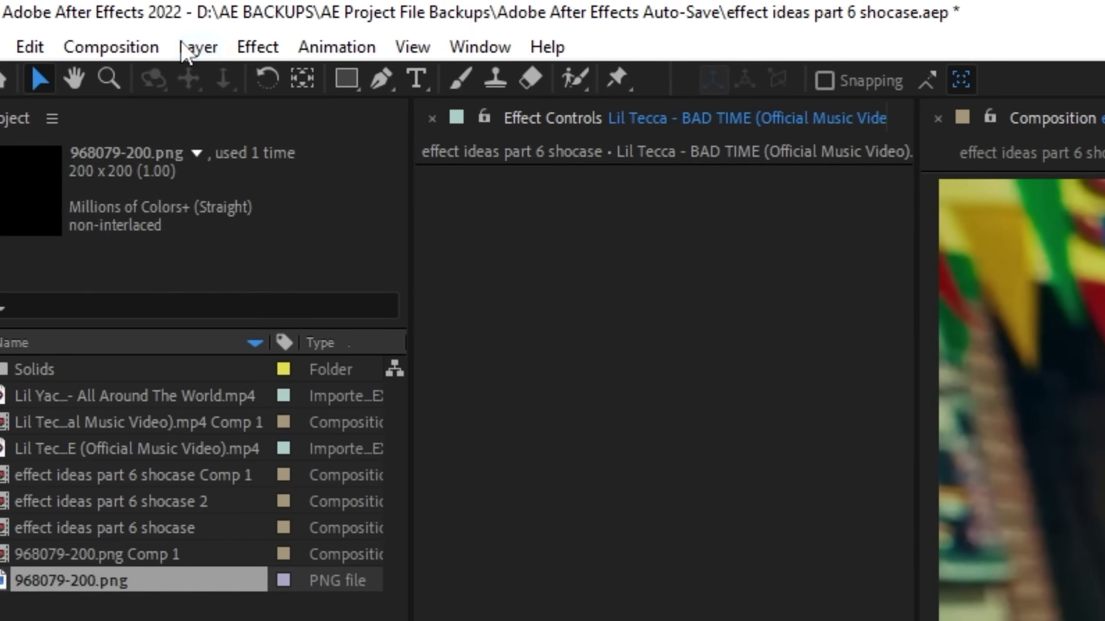
- Create a new composition-sized solid layer with a turquoise color (00FFAE)
left_click(72, 17)
mouse_move(83, 27)
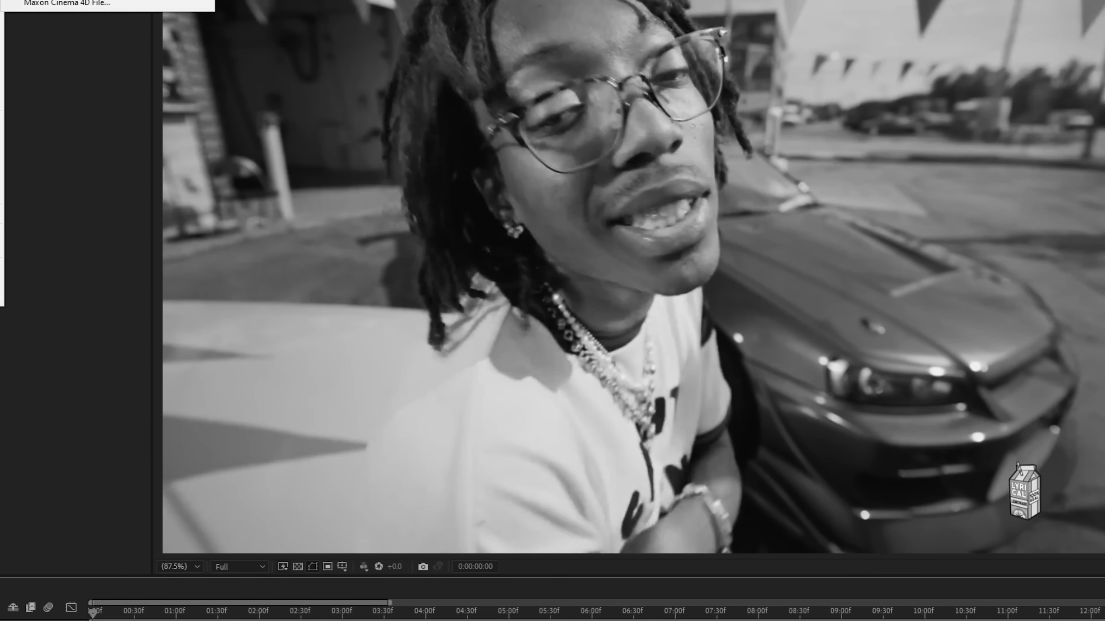
left_click(323, 38)
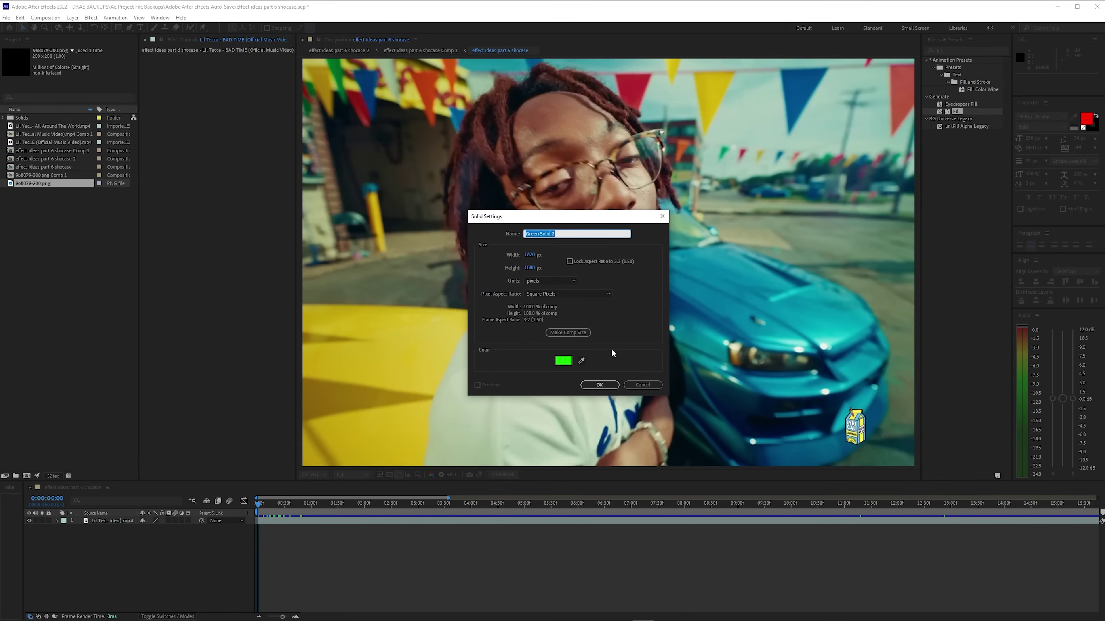
left_click(564, 360)
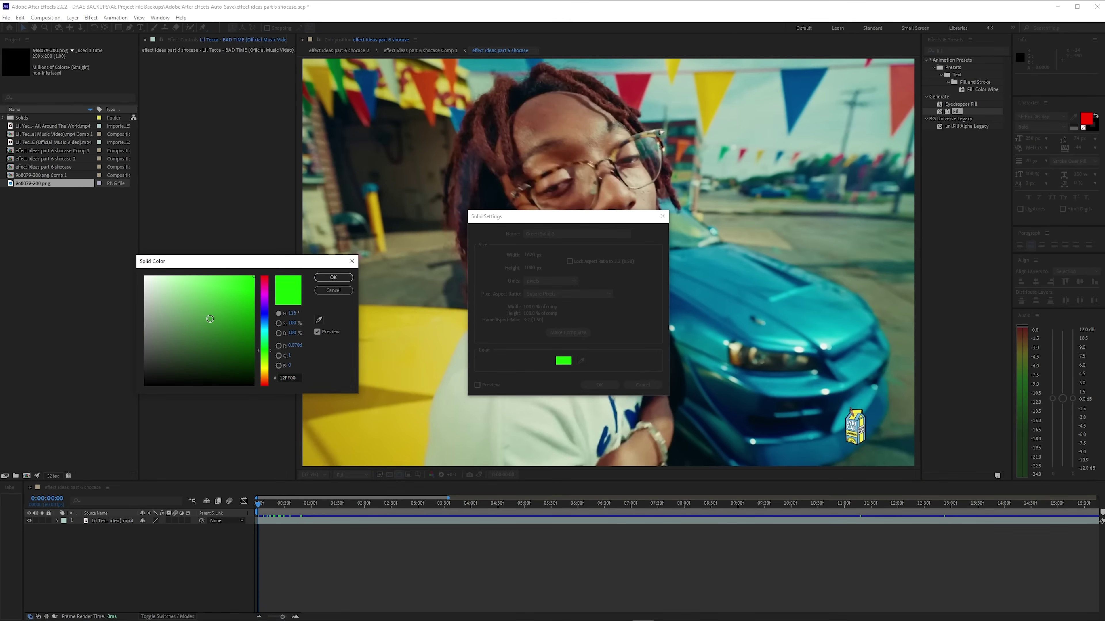
mouse_move(264, 353)
left_mouse_down()
mouse_move(275, 326)
mouse_move(266, 294)
mouse_move(267, 336)
left_mouse_up()
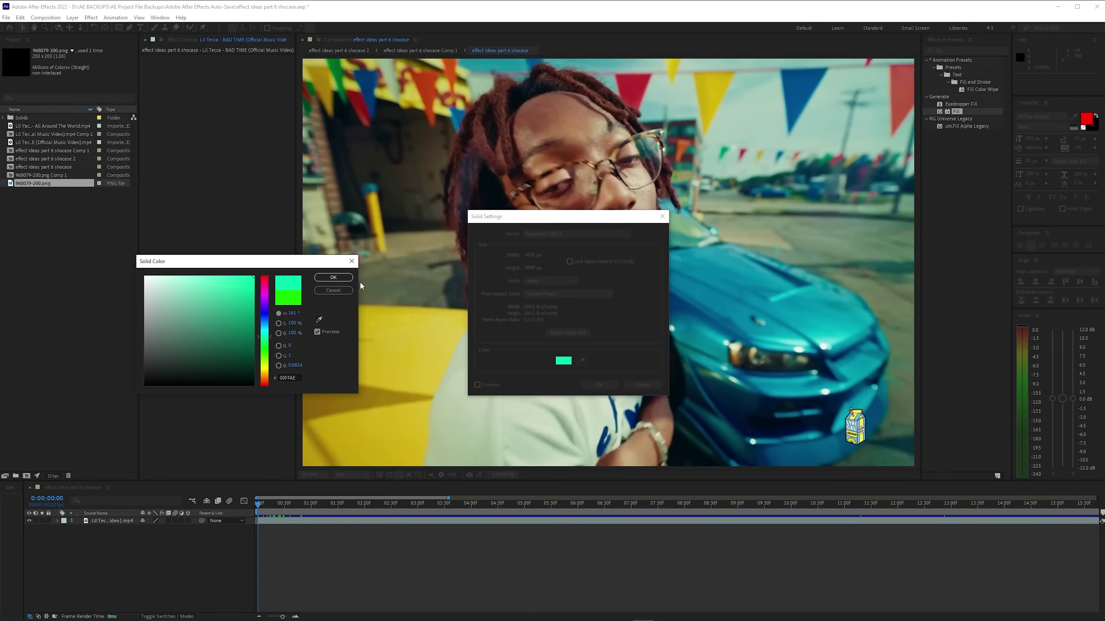
left_click(334, 277)
left_click(600, 385)
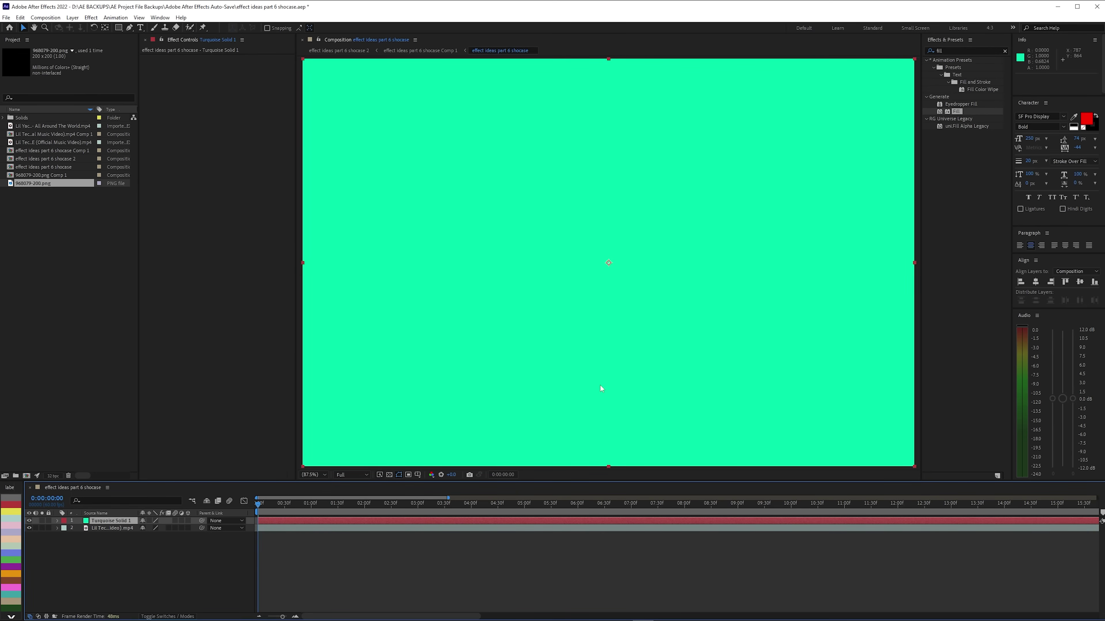
- Delete the turquoise solid and duplicate the video layer
key("Delete")
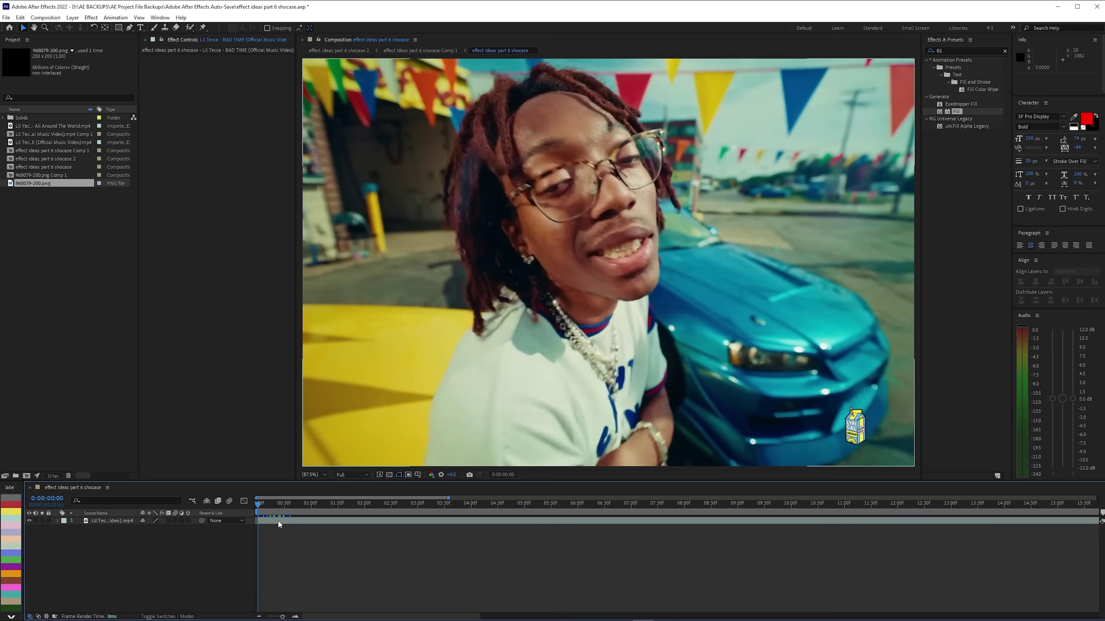
left_click(278, 521)
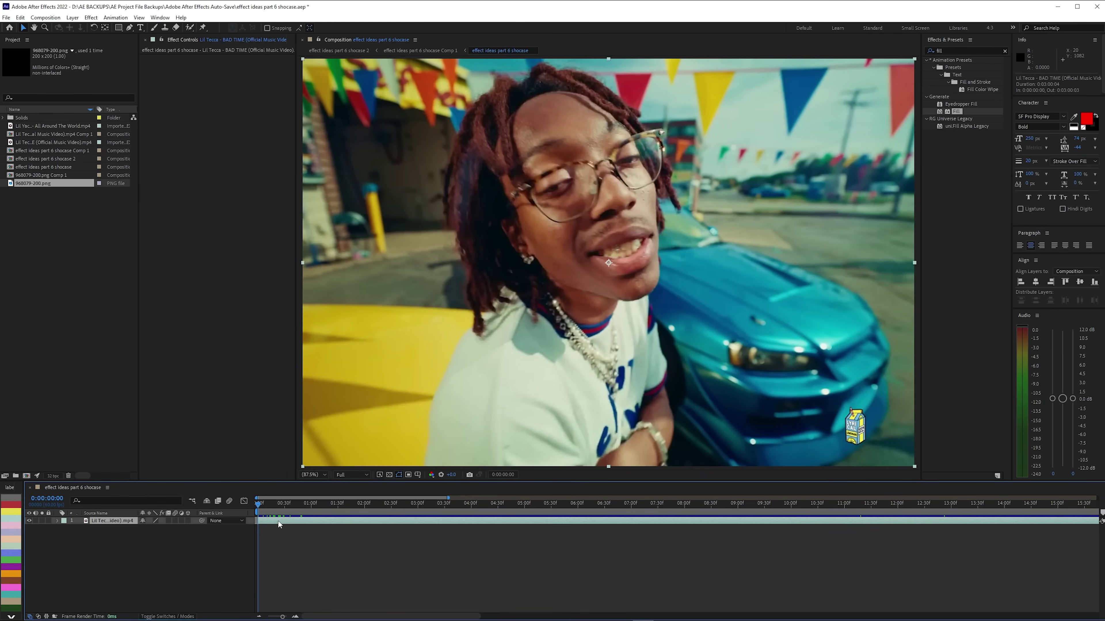
key("ctrl+d")
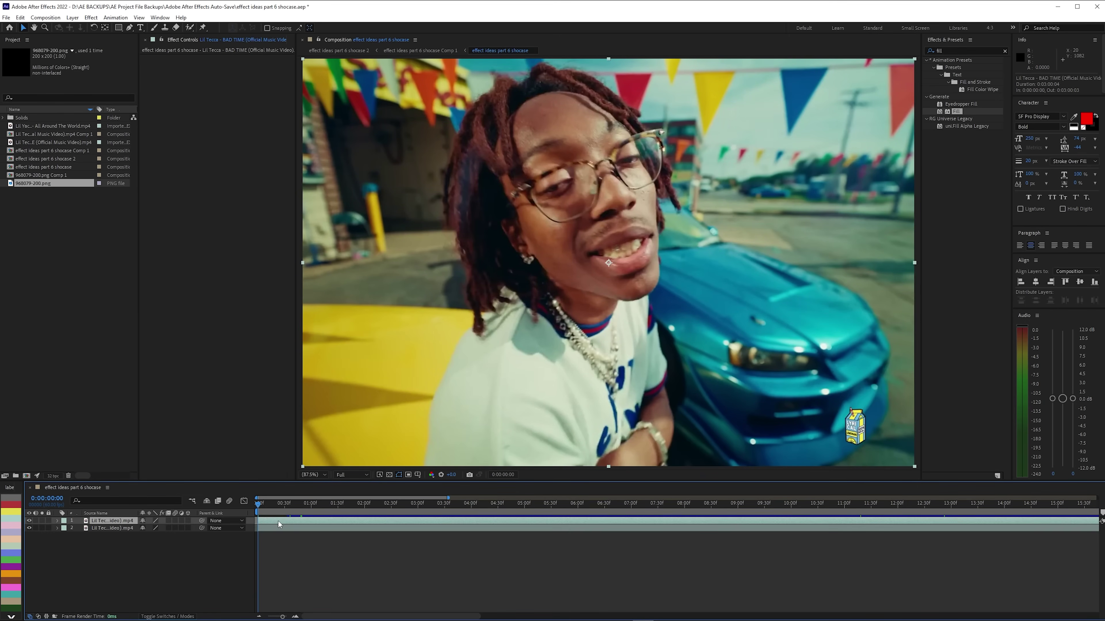
- Try the Fill effect in black (000000) on the upper video copy and remove the effect
double_click(956, 112)
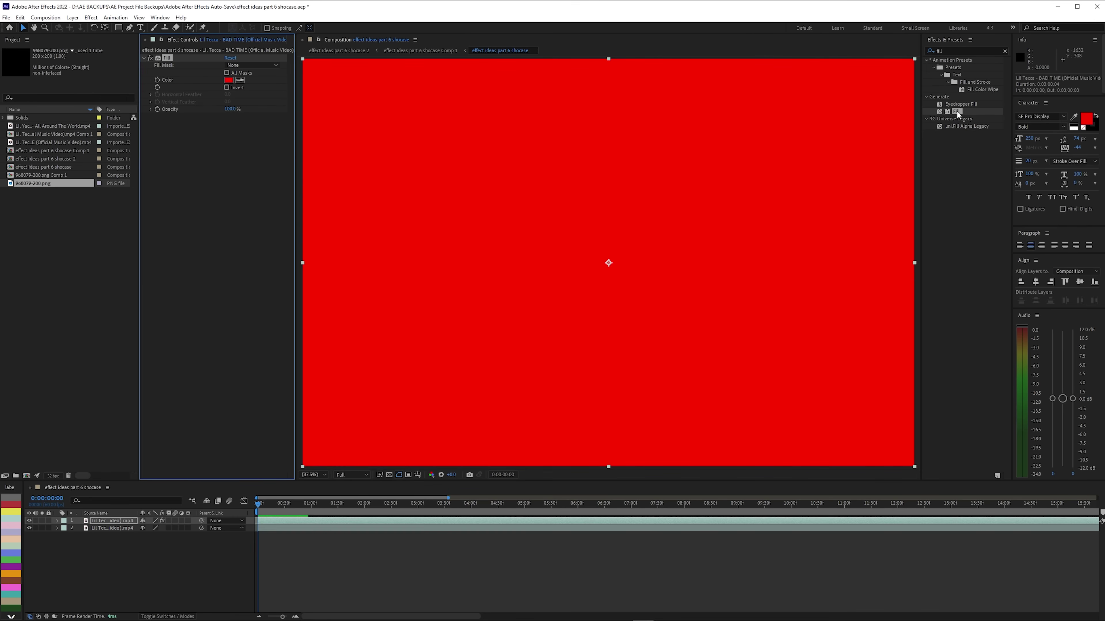
left_click(228, 79)
left_click_drag(222, 299, 58, 425)
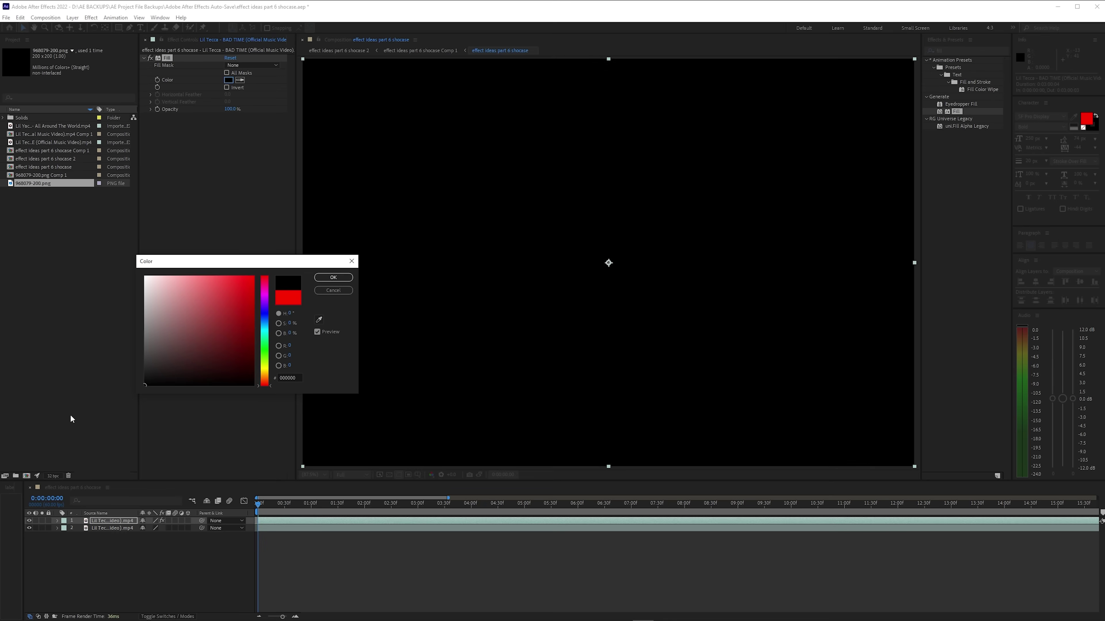
left_click(333, 290)
left_click(170, 58)
key("Delete")
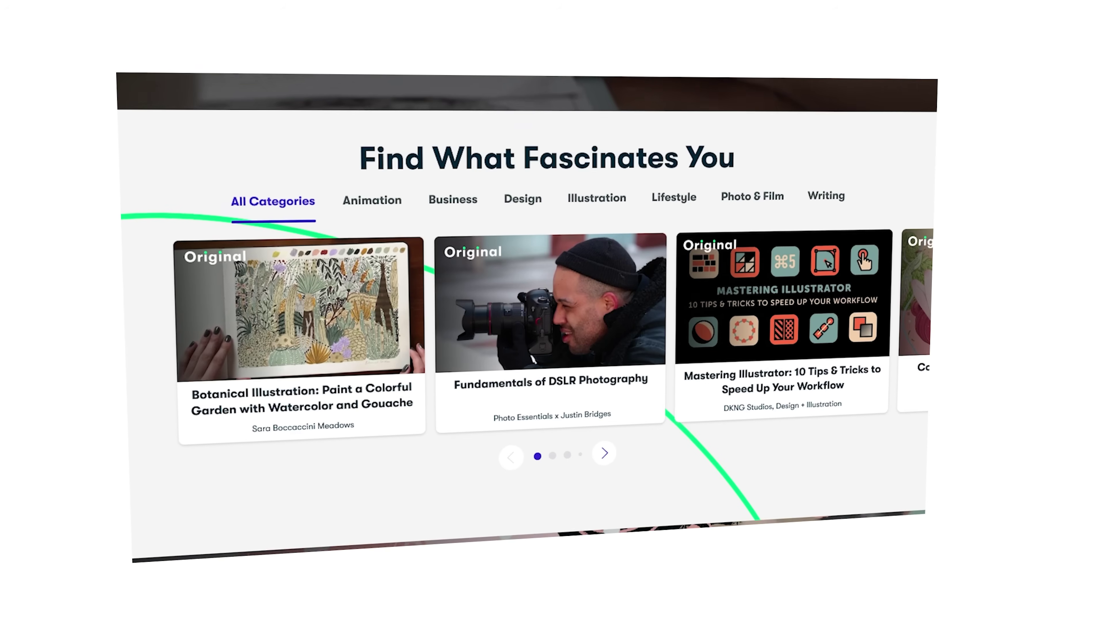
left_click(327, 314)
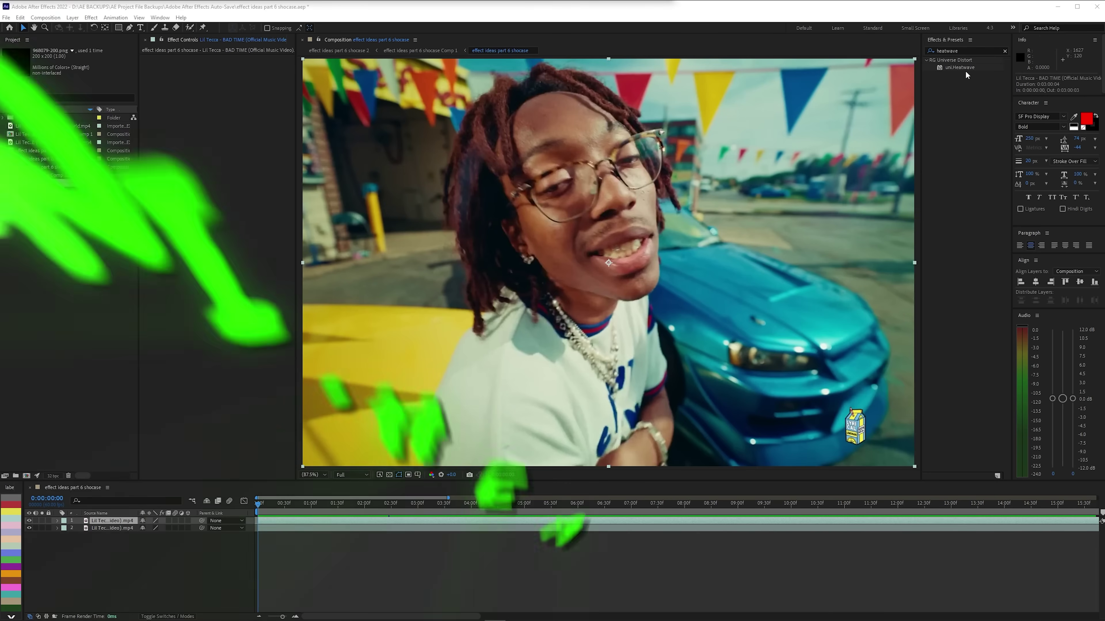
- Try uni.Heatwave on the whole upper video layer, previewing playback before removing the effect
left_click(967, 68)
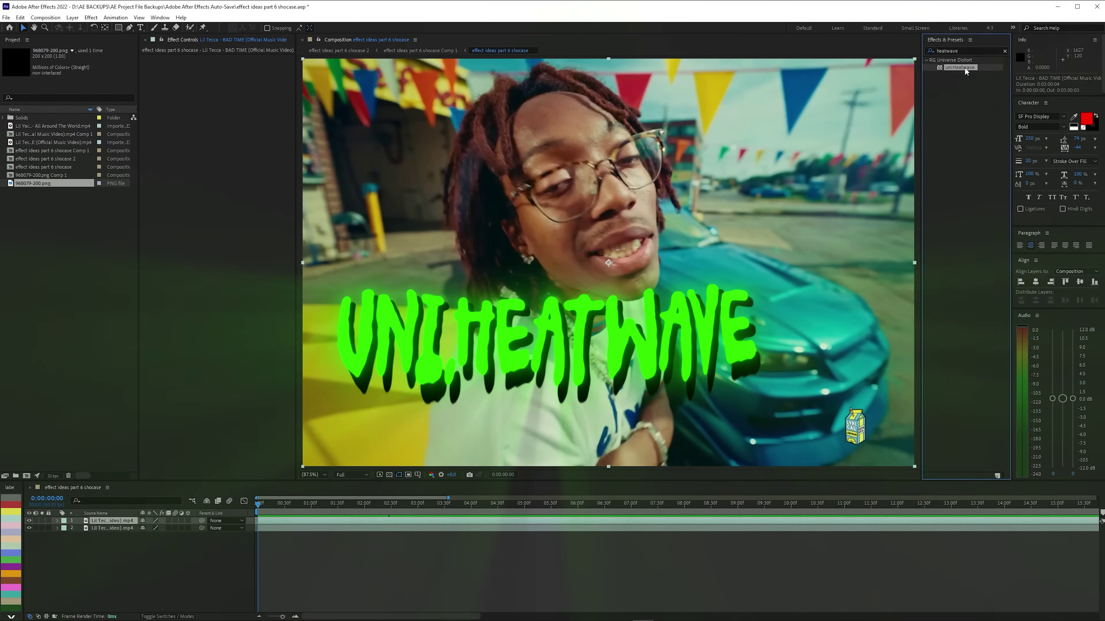
left_click_drag(965, 66, 273, 525)
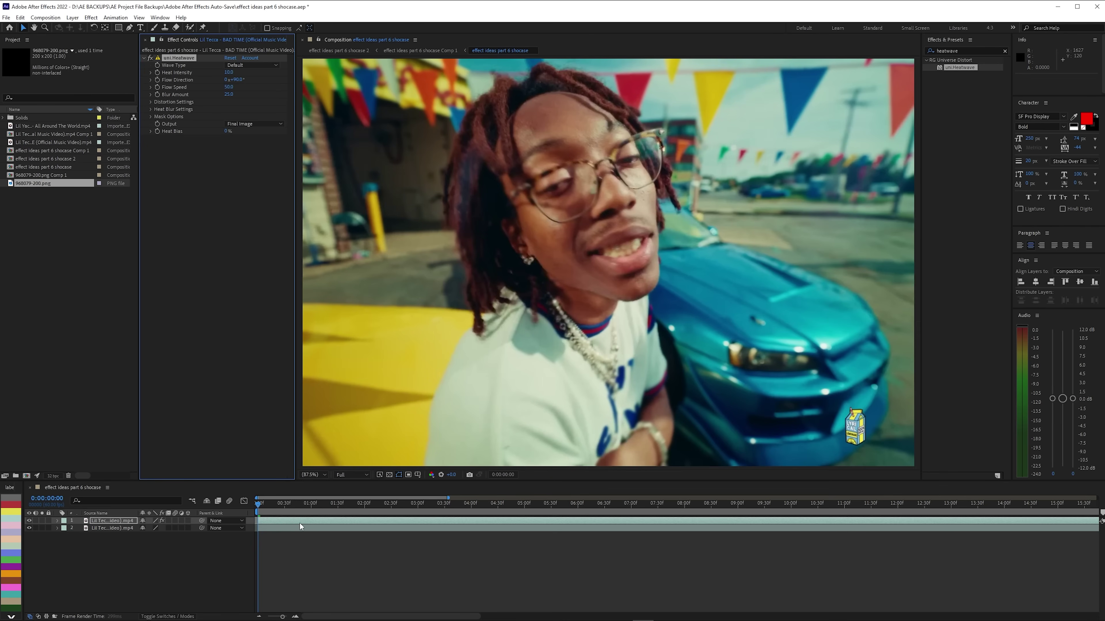
key("space")
key("space")
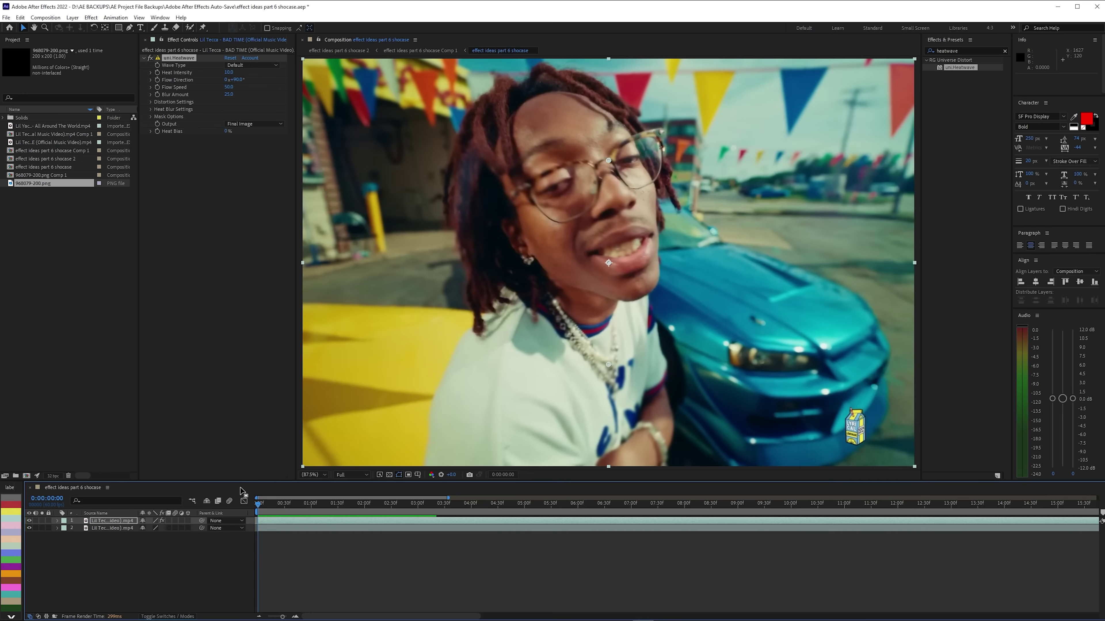
key("Delete")
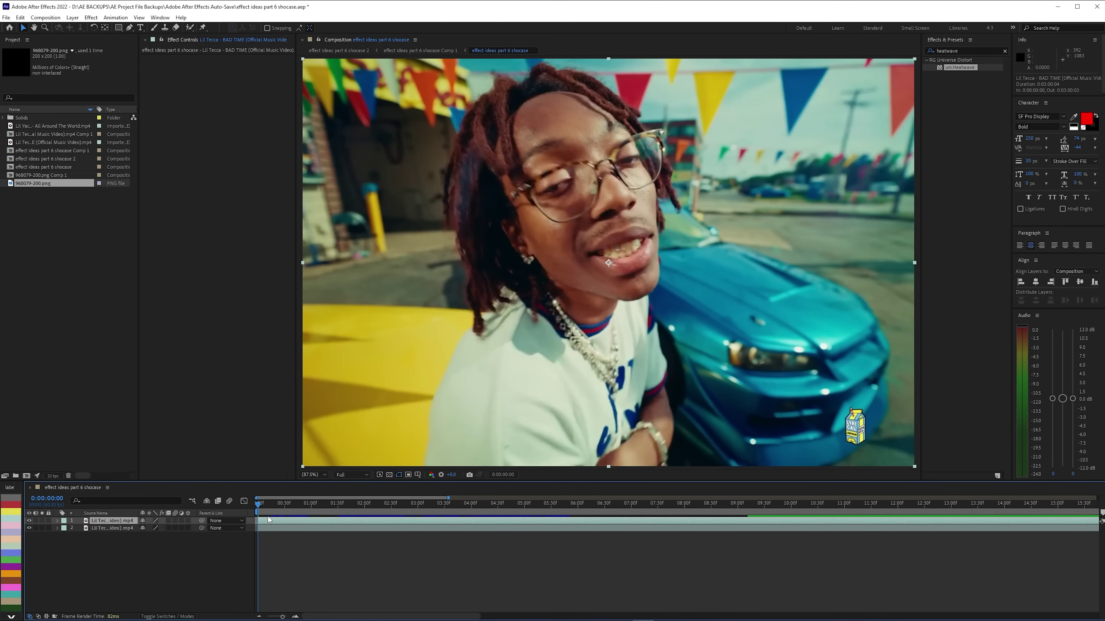
- Draw a closed Pen tool mask on the upper video layer around the lower half of the frame, extending past its edges
left_click(129, 28)
scroll(482, 310, "down", 2)
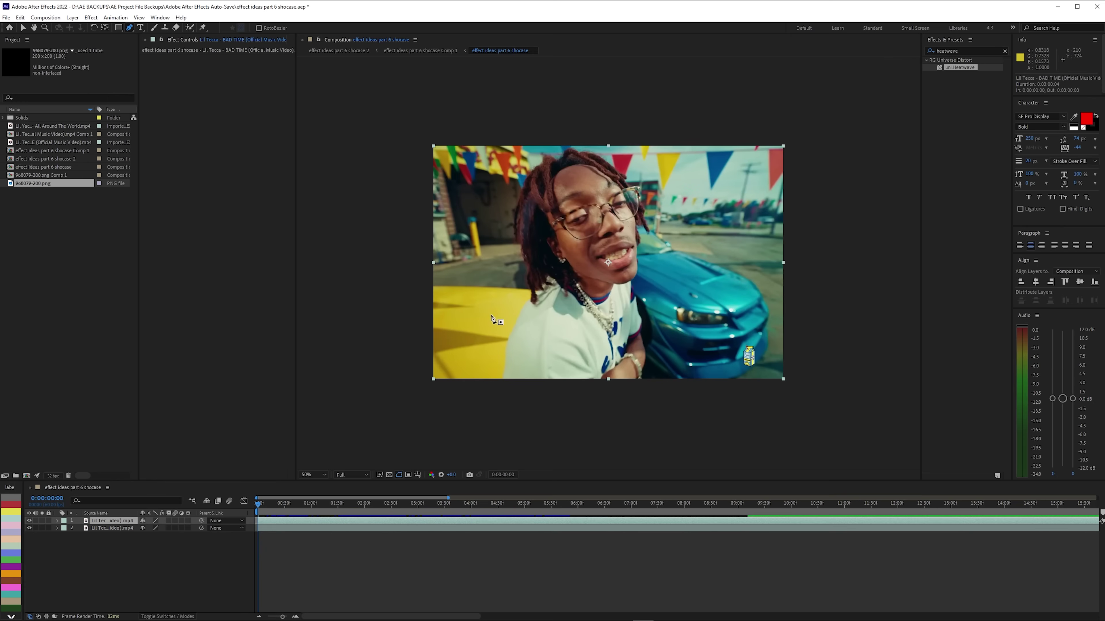
left_click(398, 400)
left_click(795, 387)
left_click(812, 319)
left_click(706, 292)
left_click(568, 282)
left_click(467, 275)
left_click(445, 275)
left_click_drag(380, 311, 381, 319)
left_click(397, 400)
left_click(313, 475)
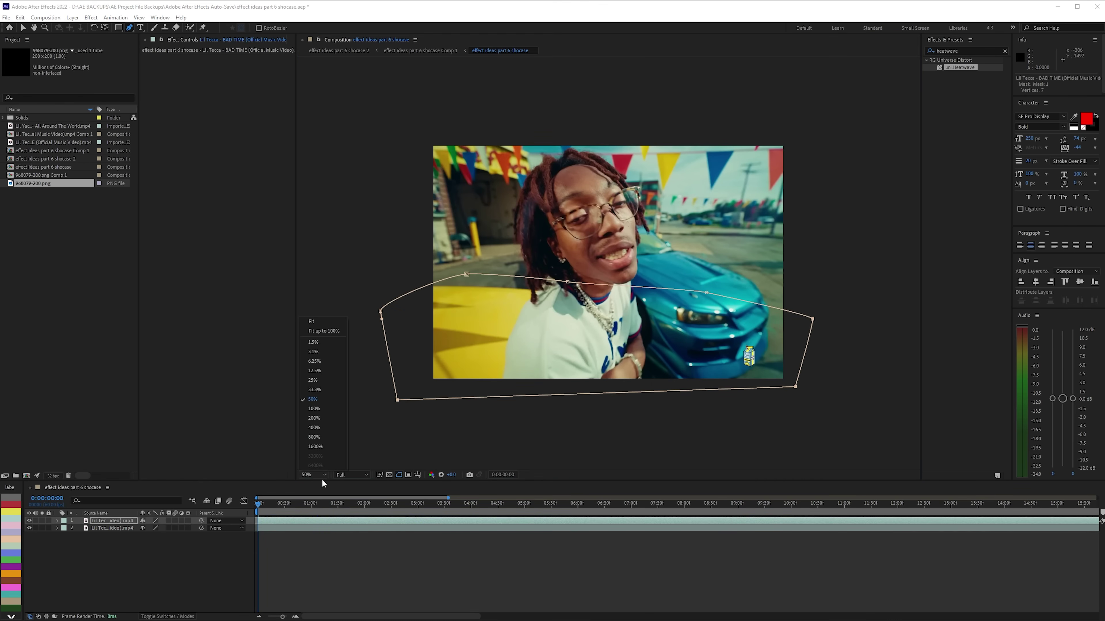
left_click(324, 322)
- Apply uni.Heatwave to the masked video layer and feather its mask by about 49 pixels
left_click_drag(960, 75, 316, 526)
key("m")
key("m")
left_click_drag(147, 546, 169, 547)
left_click(350, 597)
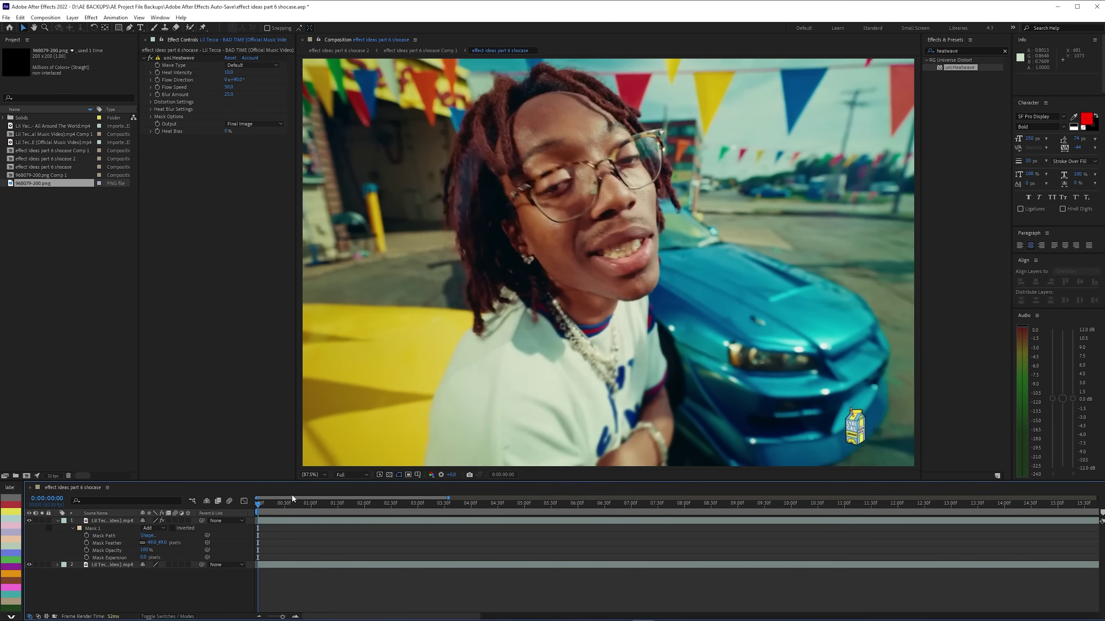
- Preview the masked heatwave from the start of the composition and delete the upper video layer
key("space")
key("space")
left_click_drag(293, 503, 256, 503)
left_click(265, 522)
key("Delete")
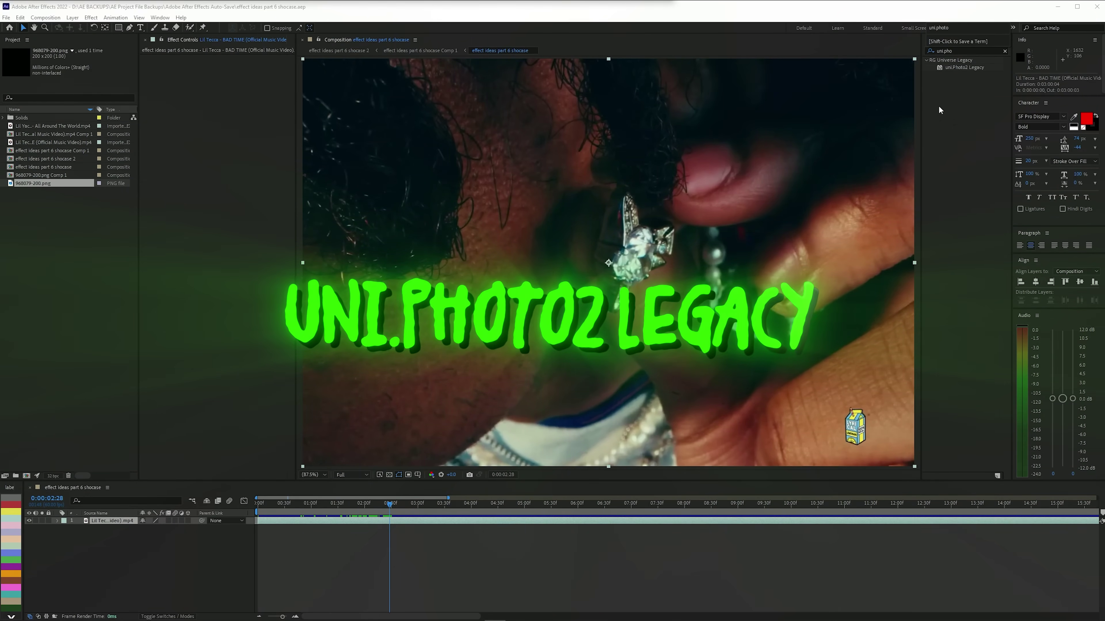
- Apply uni.Photo2 Legacy to the video layer with Instant Photo Fade 100, Vignette Amount 94 and Blur Amount 67
left_click(973, 67)
left_click_drag(973, 67, 390, 526)
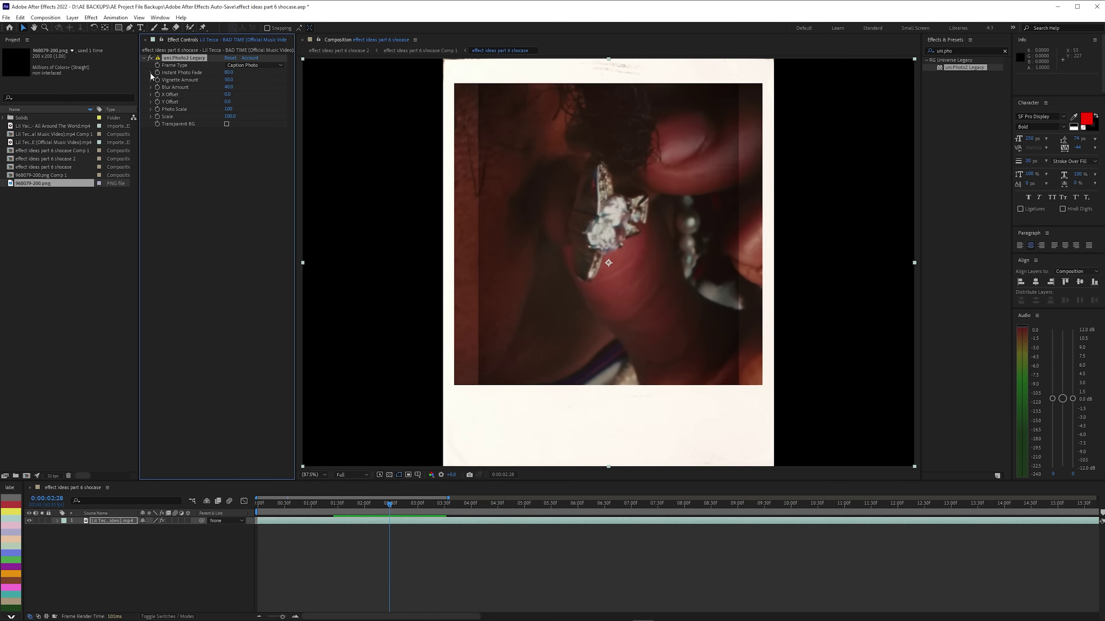
mouse_move(235, 73)
left_mouse_down()
mouse_move(232, 88)
mouse_move(250, 84)
left_mouse_up()
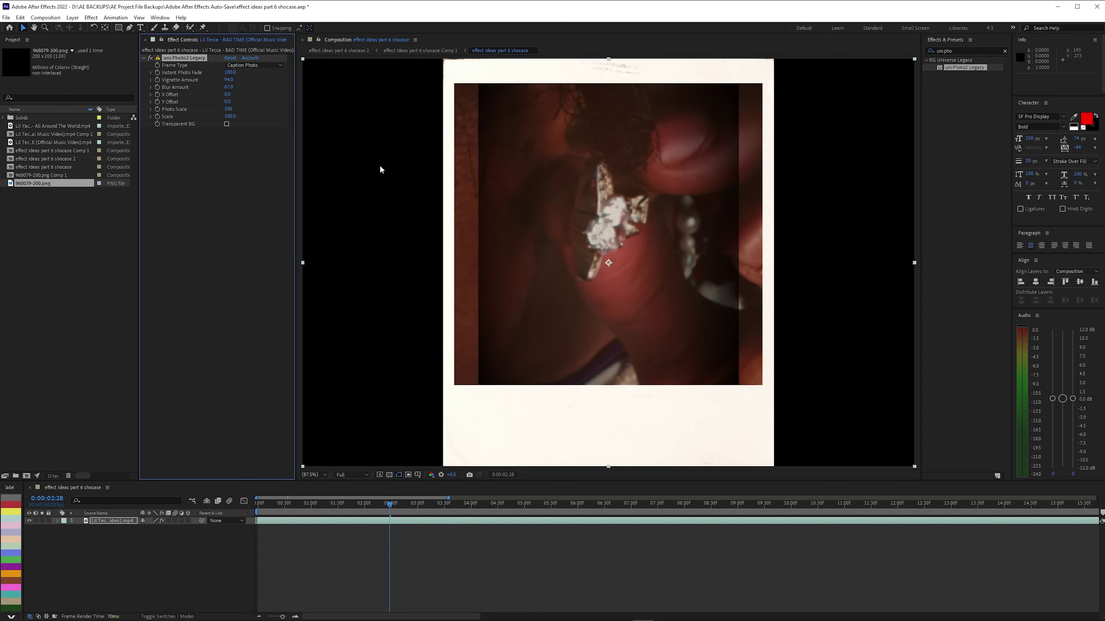
left_click_drag(226, 103, 242, 115)
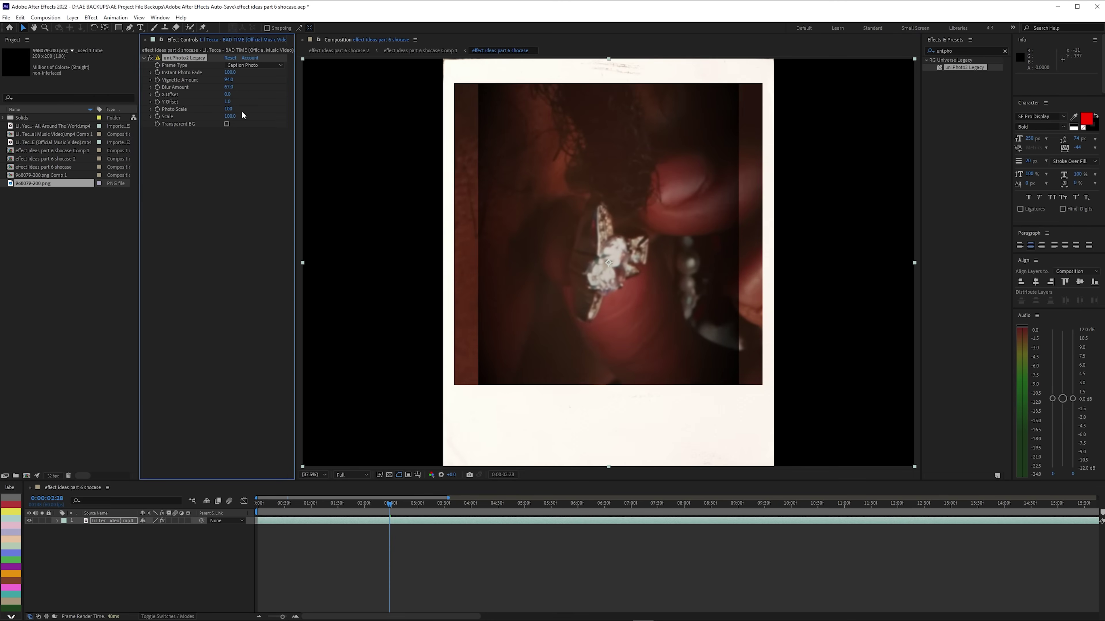
key("ctrl+z")
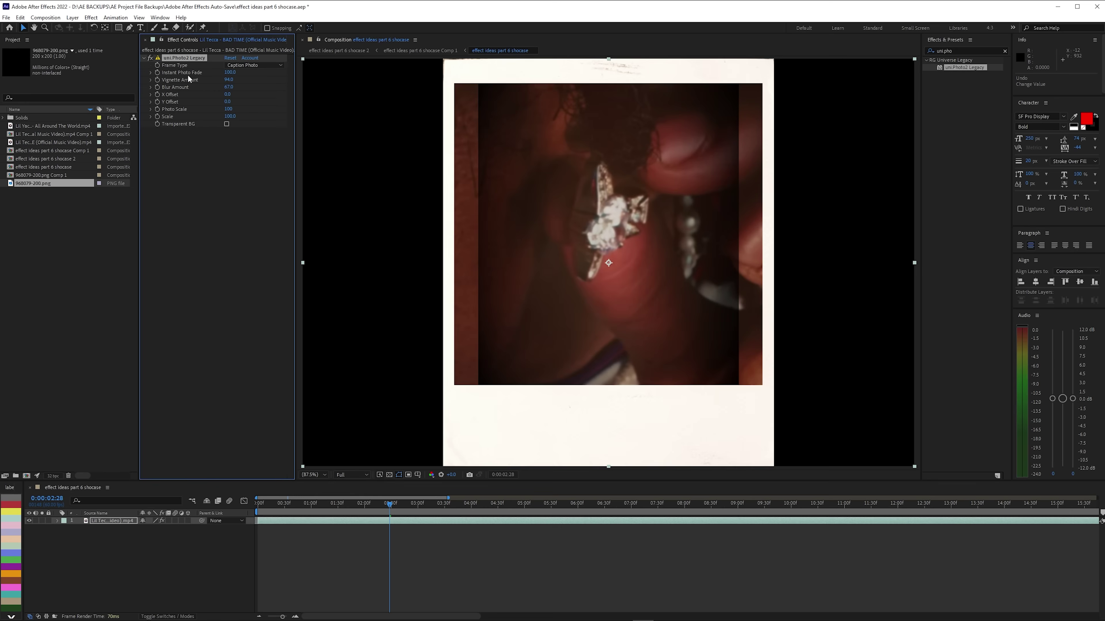
- Check the photo effect's transparent background against the transparency grid, then remove the effect from the video layer
left_click(227, 124)
left_click(387, 476)
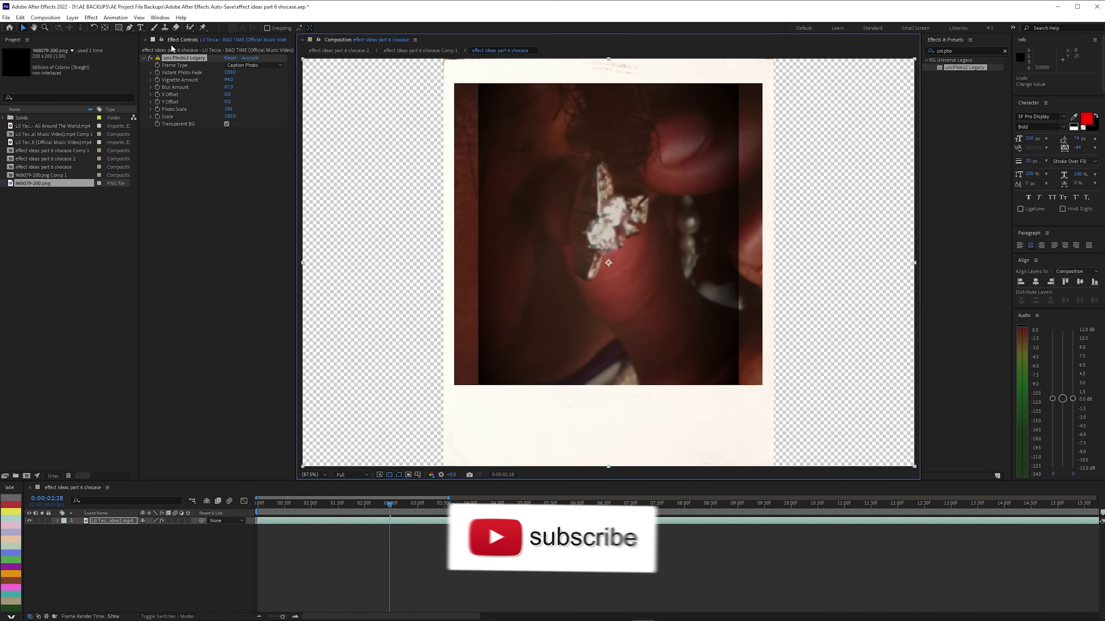
left_click(187, 59)
key("Delete")
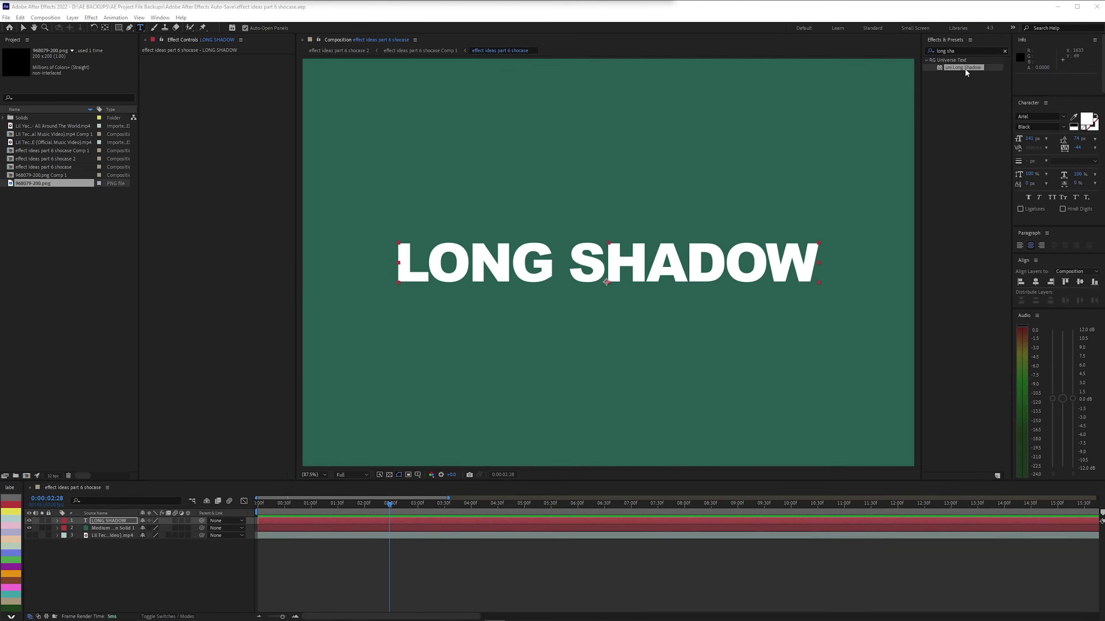
- Apply uni.Long Shadow to the LONG SHADOW text layer and set the shadow color to black (000000)
left_click_drag(970, 70, 403, 522)
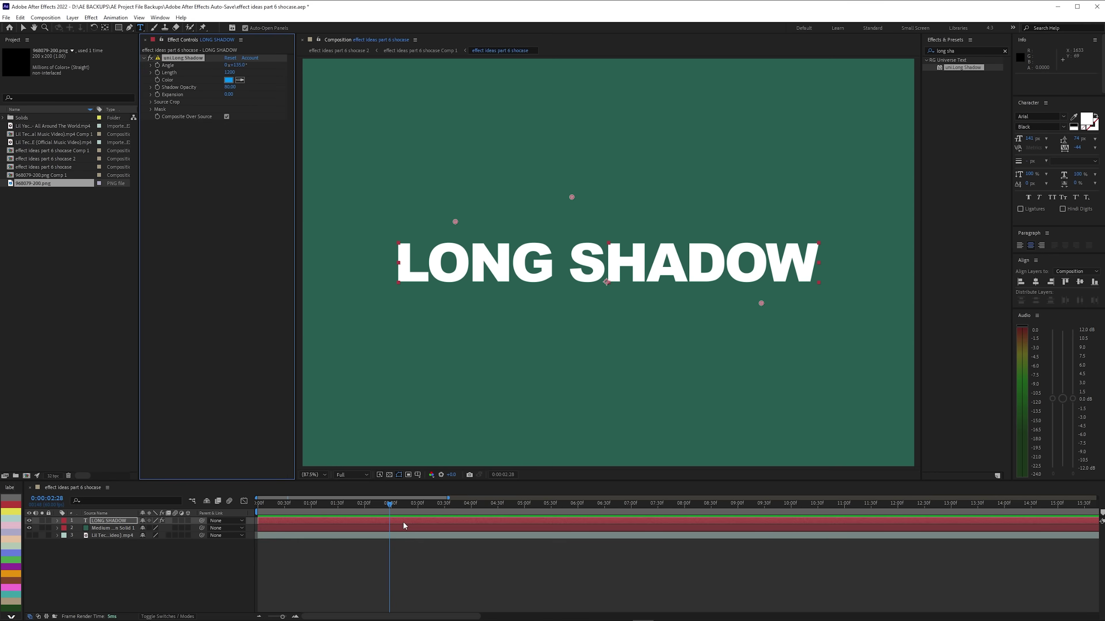
key("v")
left_click(229, 81)
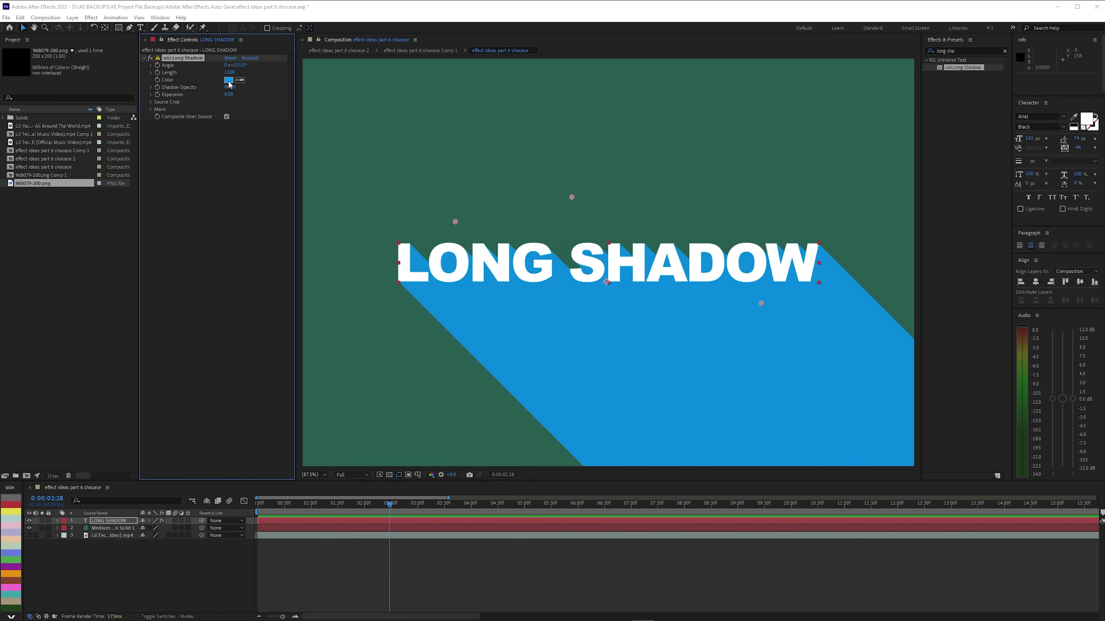
left_click(228, 79)
left_click_drag(165, 370, 104, 413)
left_click_drag(202, 362, 116, 407)
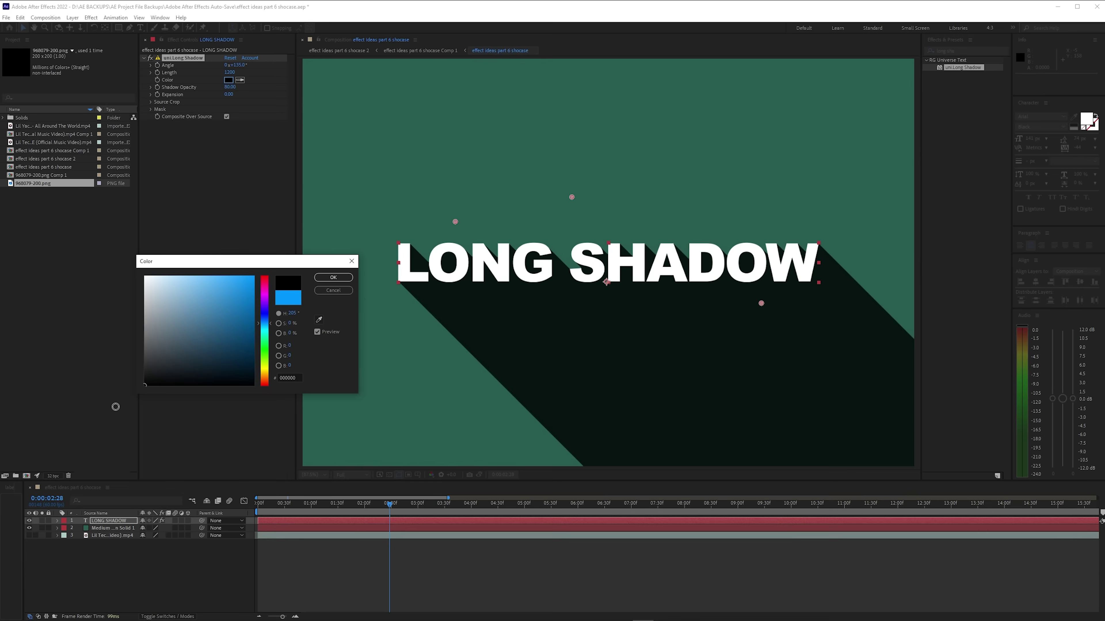
left_click(331, 278)
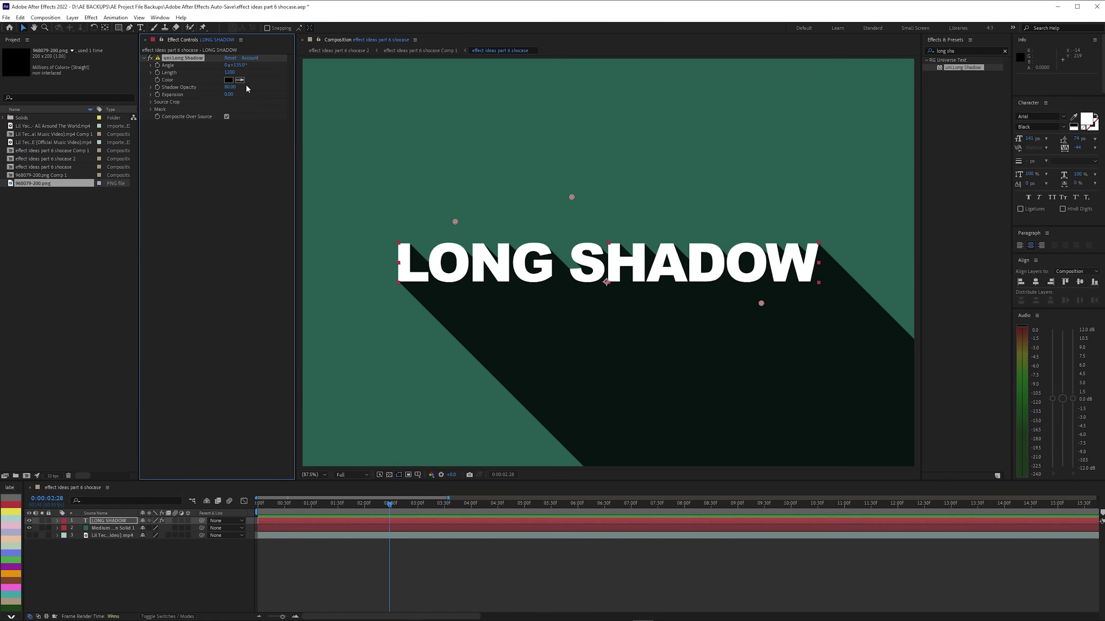
- Adjust the length of the long shadow on the text layer
left_click_drag(200, 75, 248, 92)
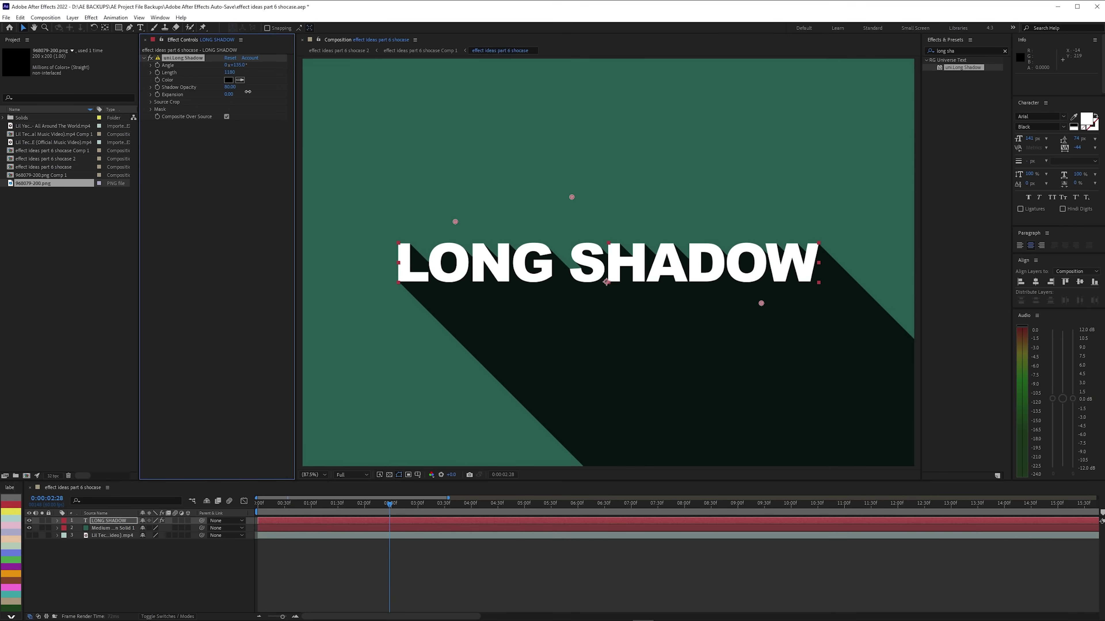
left_click_drag(230, 73, 167, 85)
left_click(222, 96)
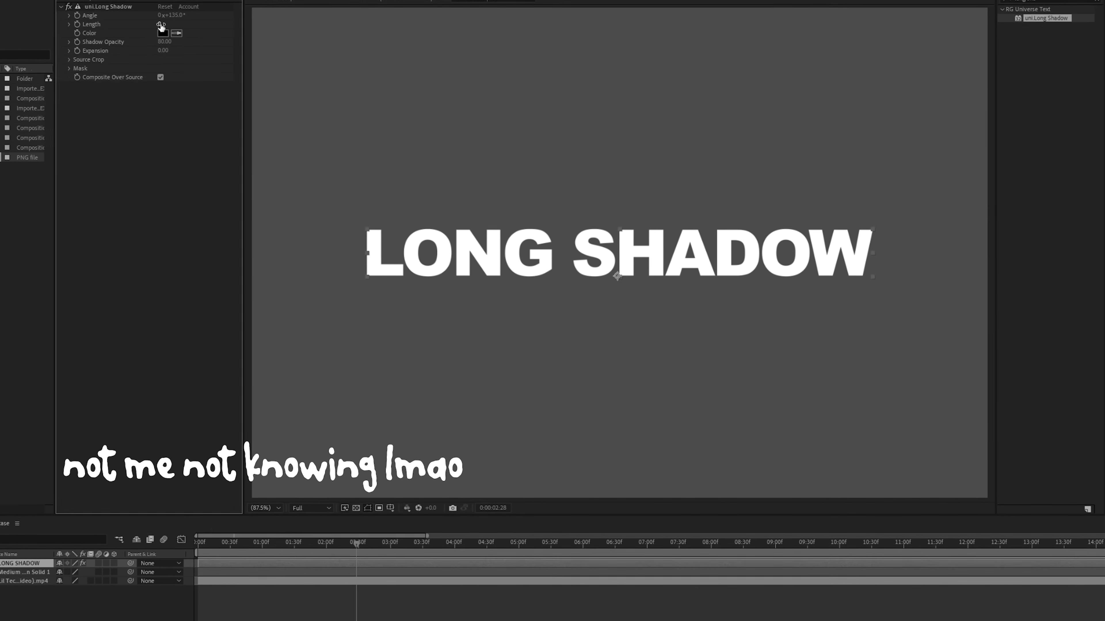
left_click_drag(161, 25, 165, 54)
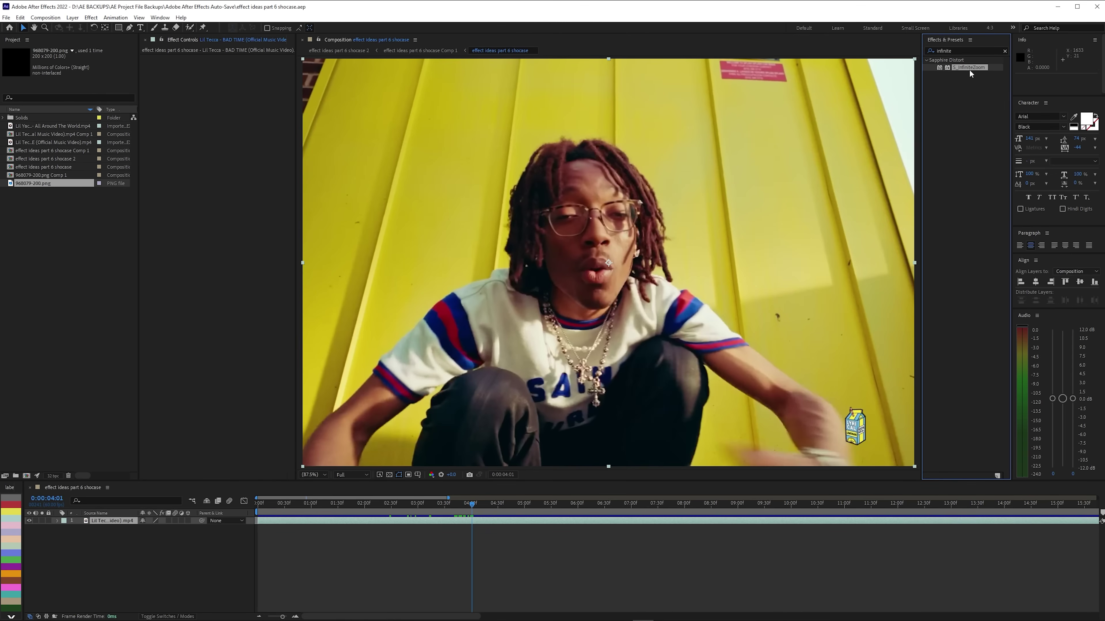
- Apply S_InfiniteZoom to the video layer and lower its Shrink Per Level value
left_click_drag(973, 70, 470, 521)
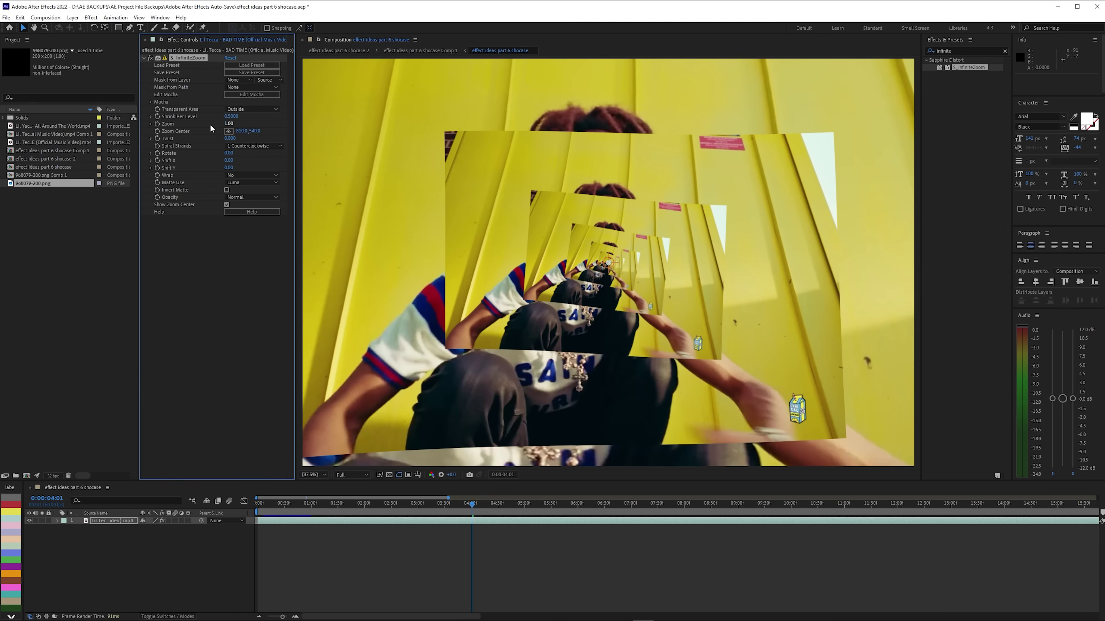
left_click_drag(229, 120, 206, 133)
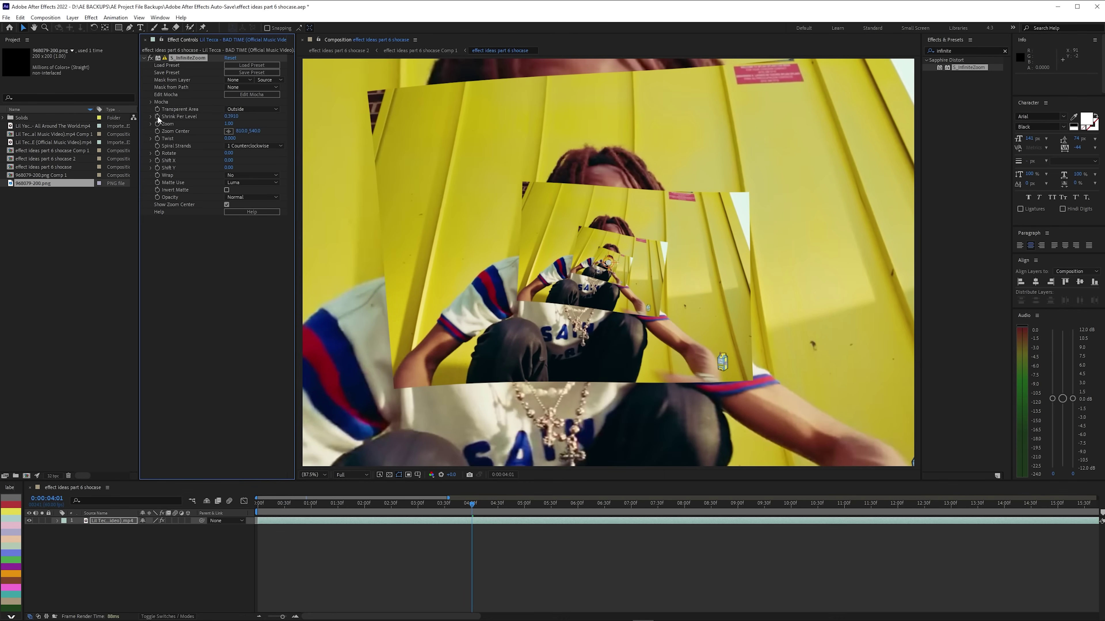
- Animate the infinite zoom with a changed value further along the timeline and preview the motion
left_click_drag(513, 505, 537, 512)
left_click_drag(149, 537, 223, 539)
left_click(473, 511)
key("space")
key("space")
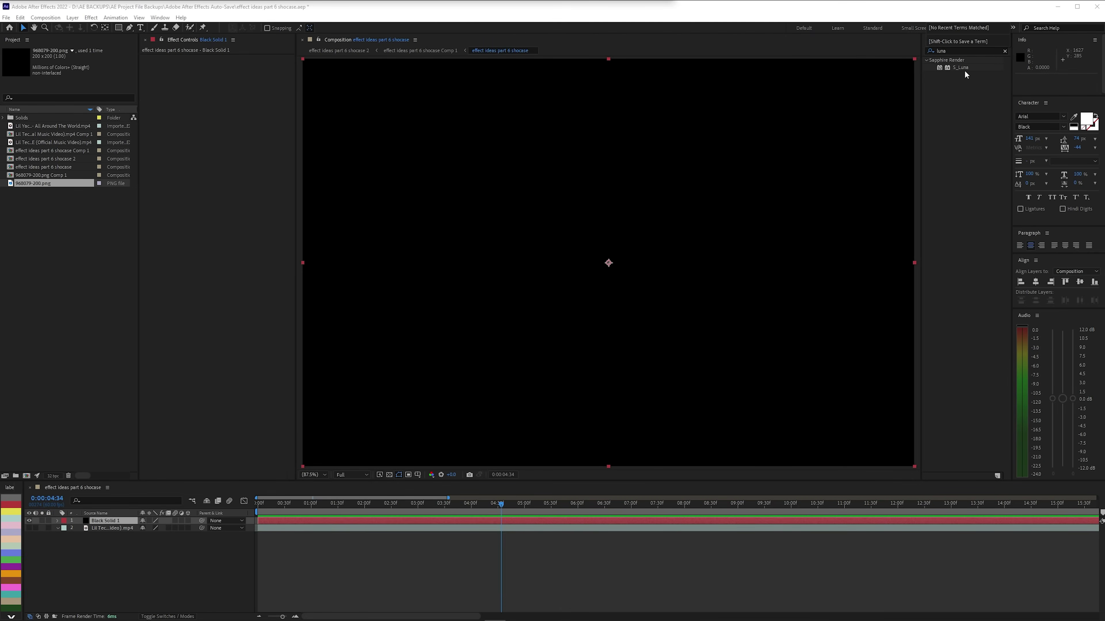
- Apply S_Luna to the black solid and move the moon near the center of the frame
double_click(965, 71)
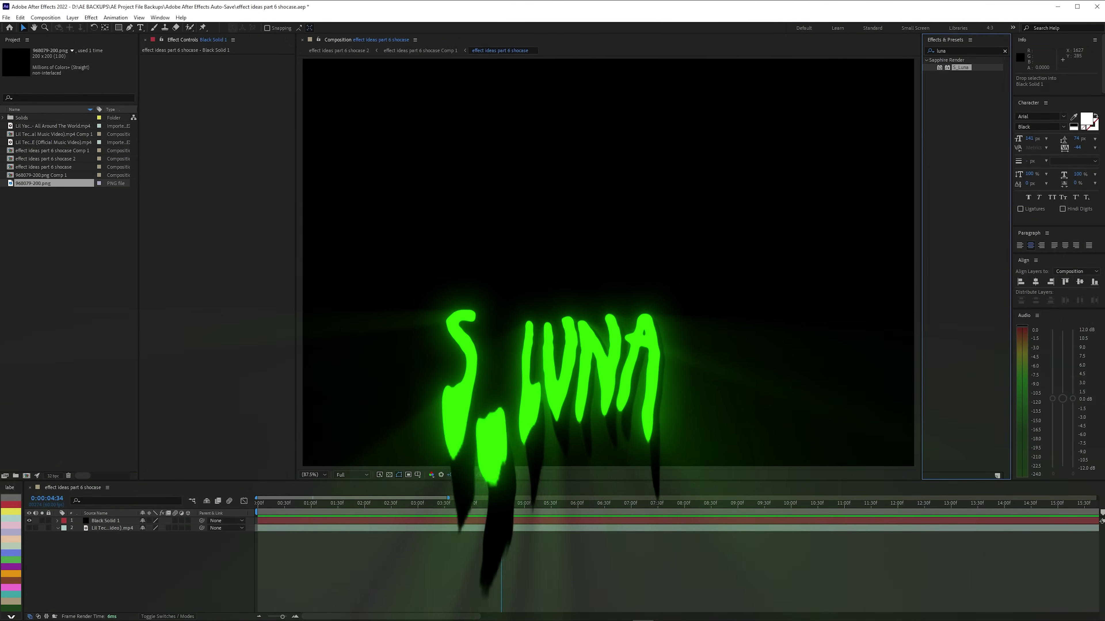
scroll(587, 318, "down", 1)
scroll(484, 212, "up", 1)
left_click_drag(456, 209, 601, 253)
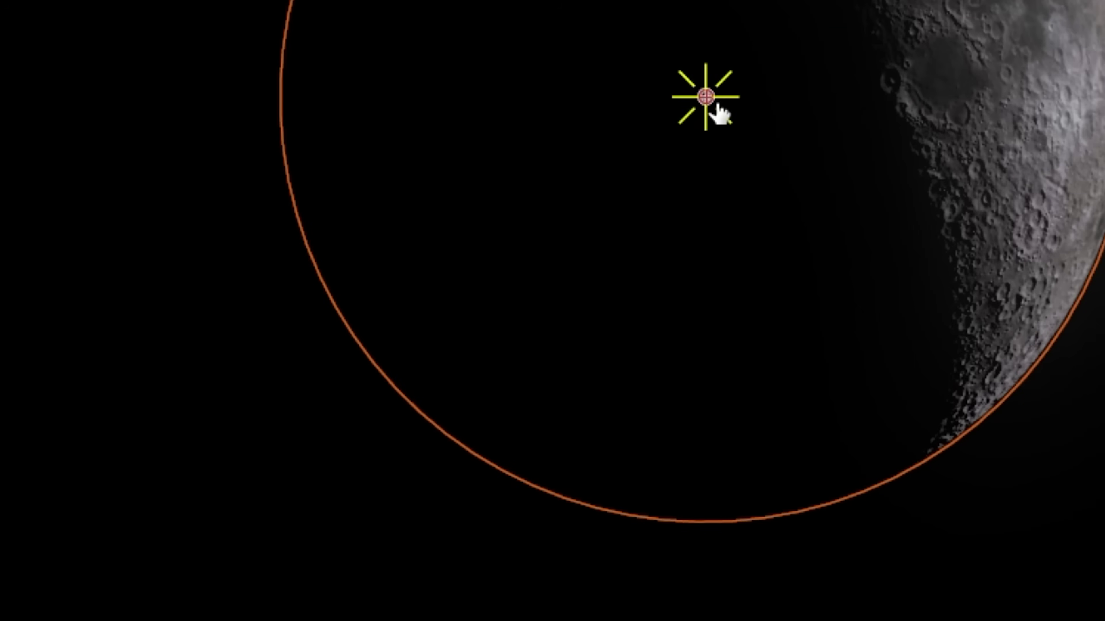
- Set the moon's size to 268 and adjust its lunar phase and rotation
mouse_move(238, 139)
left_mouse_down()
mouse_move(413, 140)
mouse_move(209, 142)
mouse_move(274, 147)
mouse_move(258, 147)
left_mouse_up()
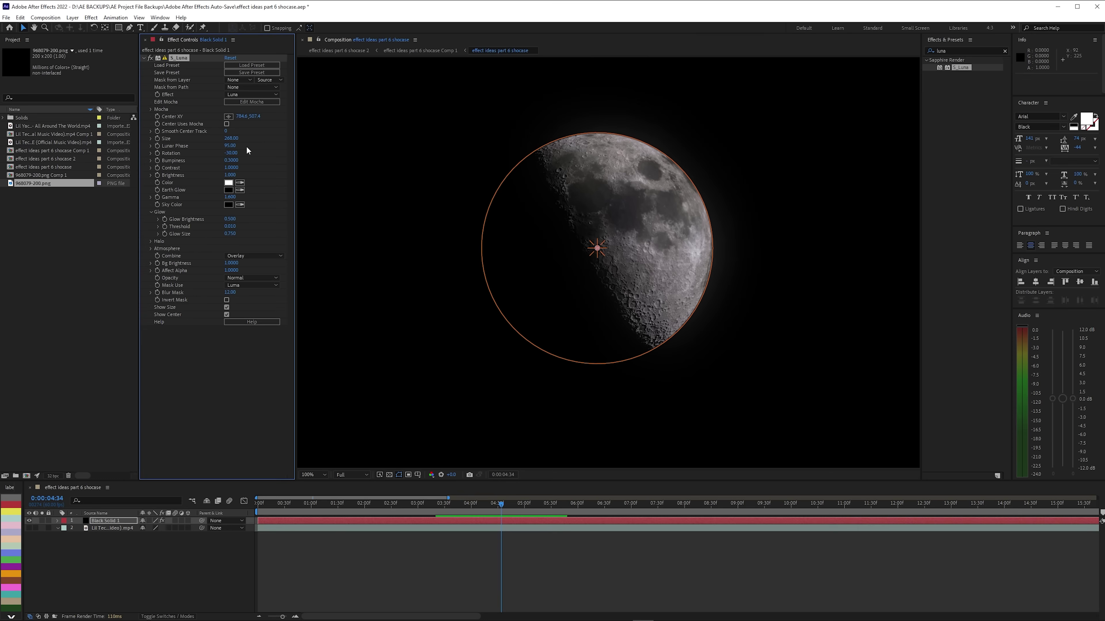
mouse_move(230, 153)
left_mouse_down()
mouse_move(219, 153)
mouse_move(244, 153)
mouse_move(213, 155)
mouse_move(227, 156)
left_mouse_up()
left_click_drag(231, 168, 206, 168)
key("ctrl+z")
left_click_drag(257, 167, 236, 168)
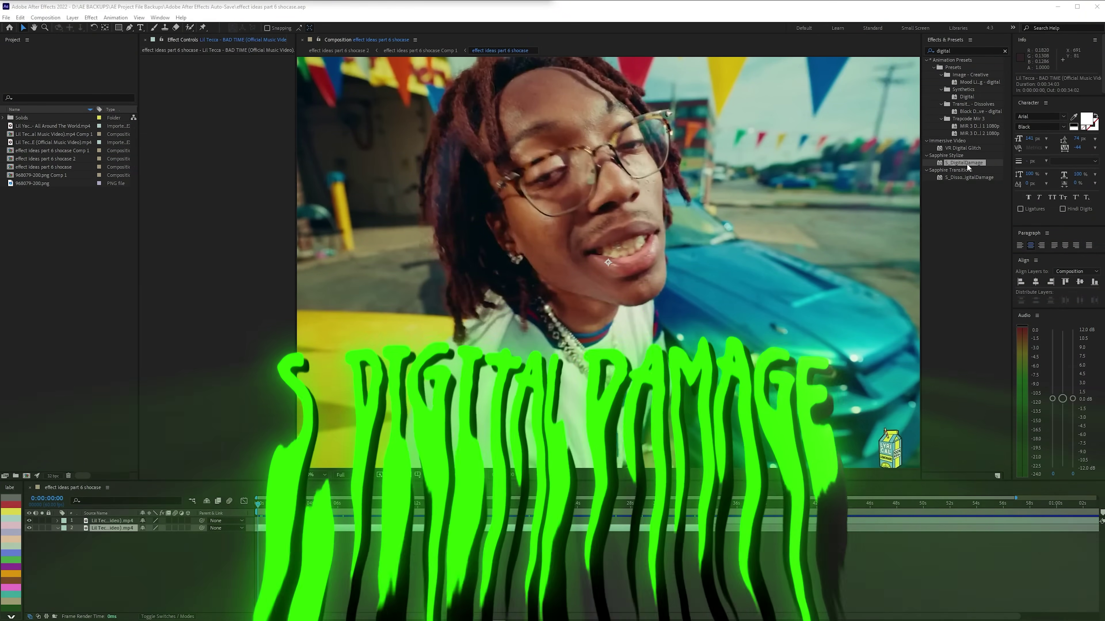
- Apply S_DigitalDamage to the lower video layer and preview the glitch effect
left_click_drag(966, 163, 310, 489)
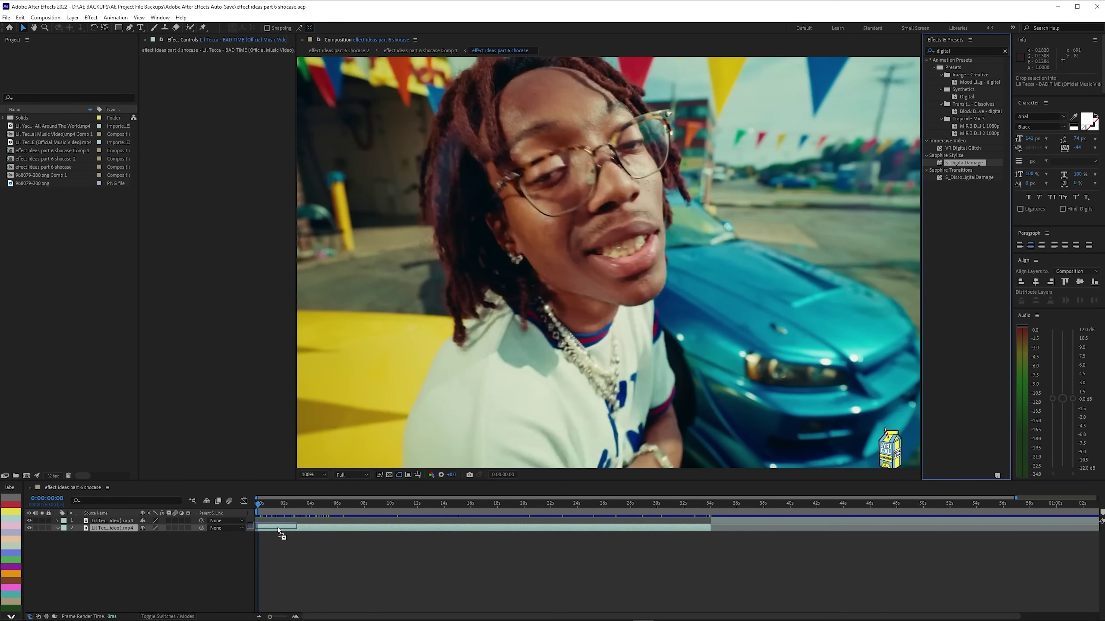
left_click_drag(278, 530, 278, 529)
key("space")
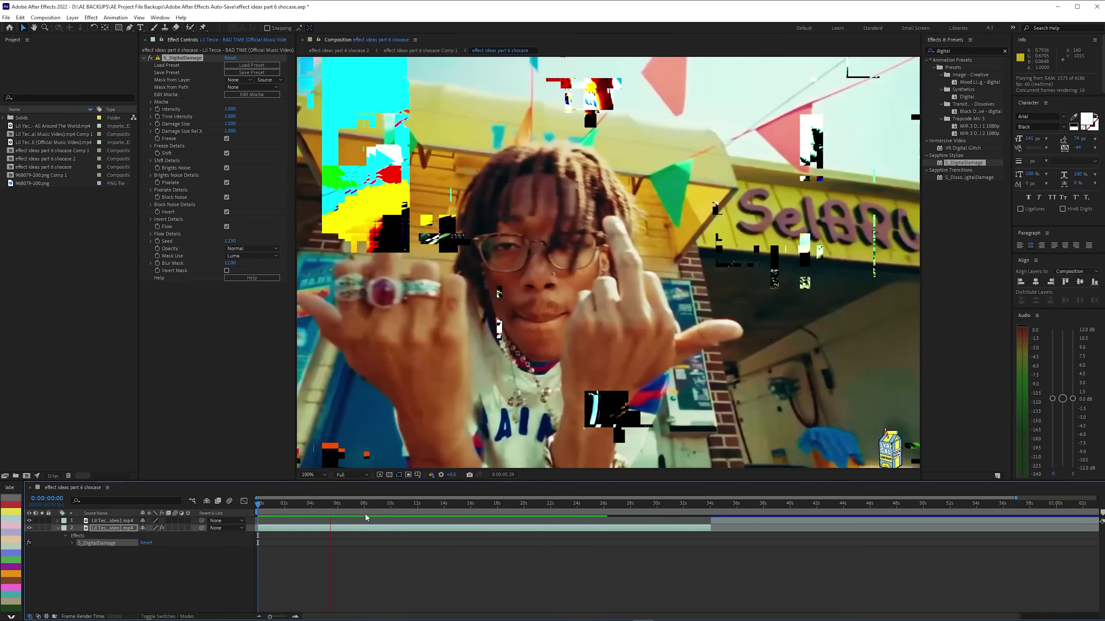
key("space")
- Raise the digital damage Intensity to about 2.2, Time Intensity to about 1.7 and Damage Size to about 1.7, checking another frame
left_click_drag(336, 505, 342, 506)
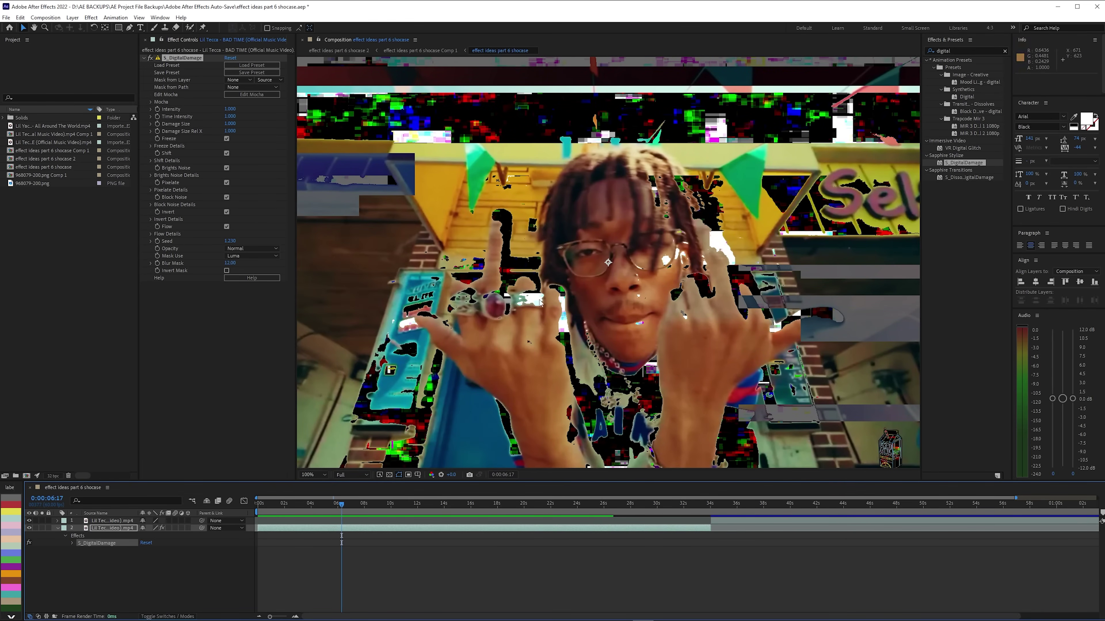
mouse_move(341, 508)
left_mouse_down()
mouse_move(355, 505)
mouse_move(340, 505)
left_mouse_up()
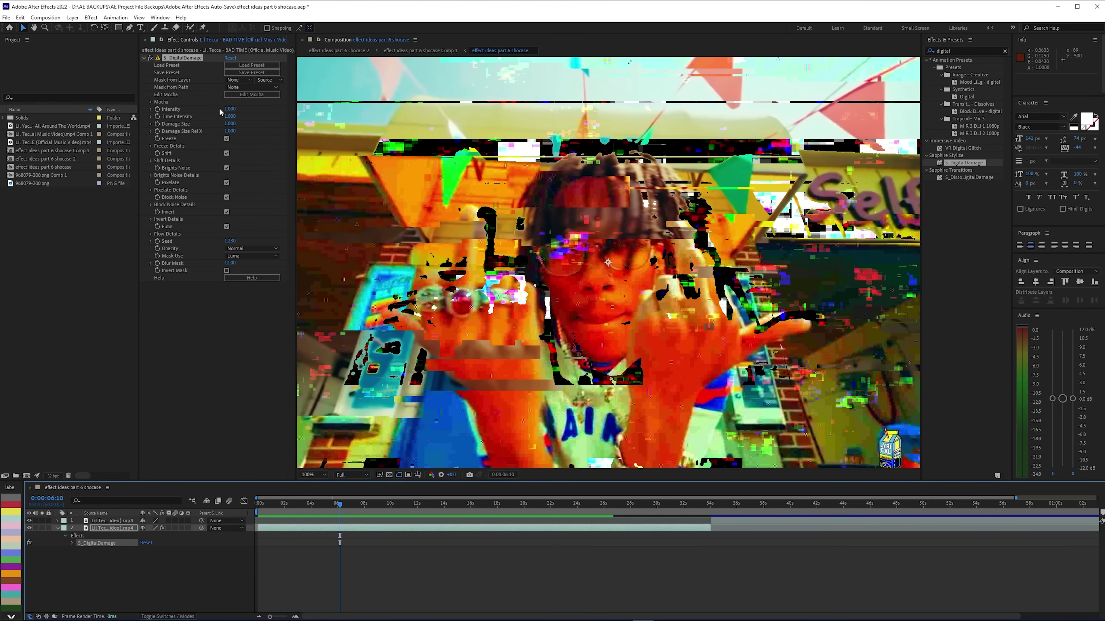
left_click_drag(234, 108, 232, 116)
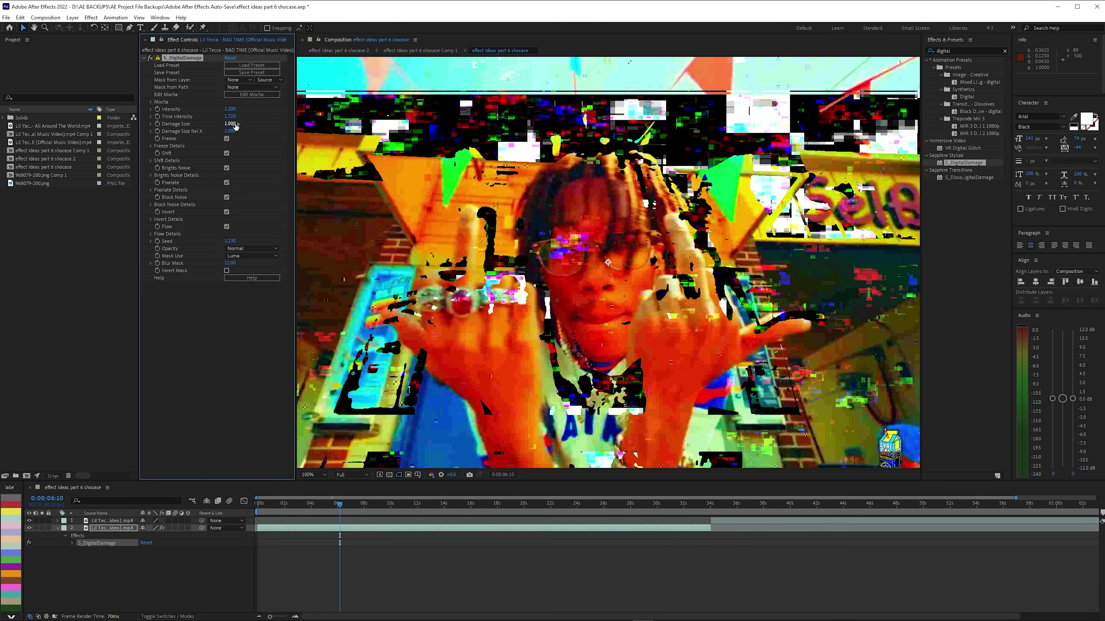
left_click_drag(234, 126, 274, 111)
left_click_drag(339, 505, 300, 521)
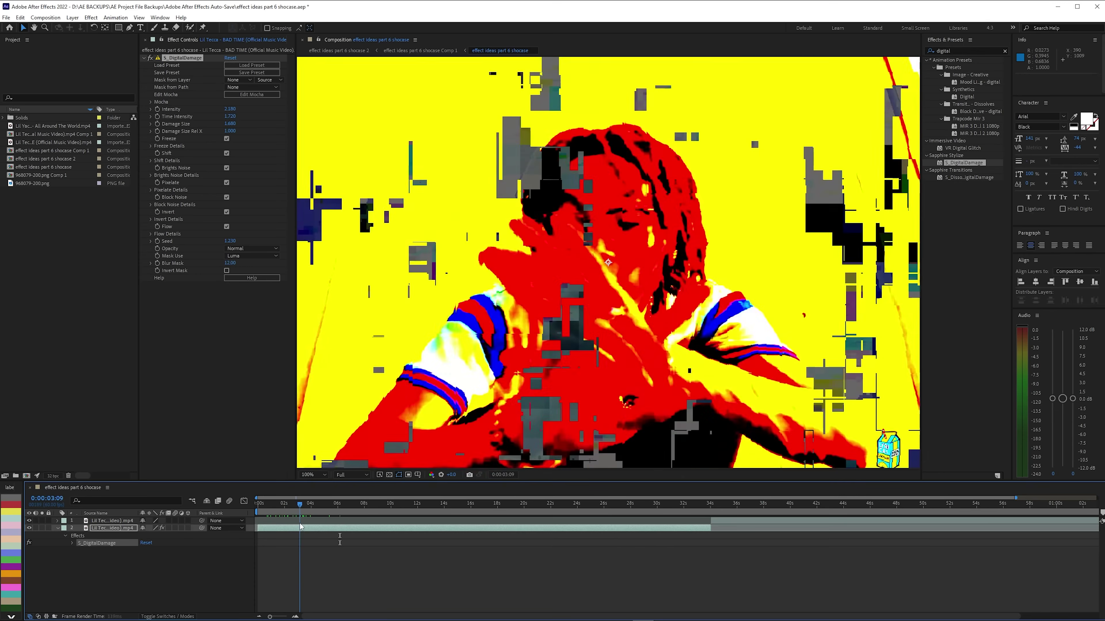